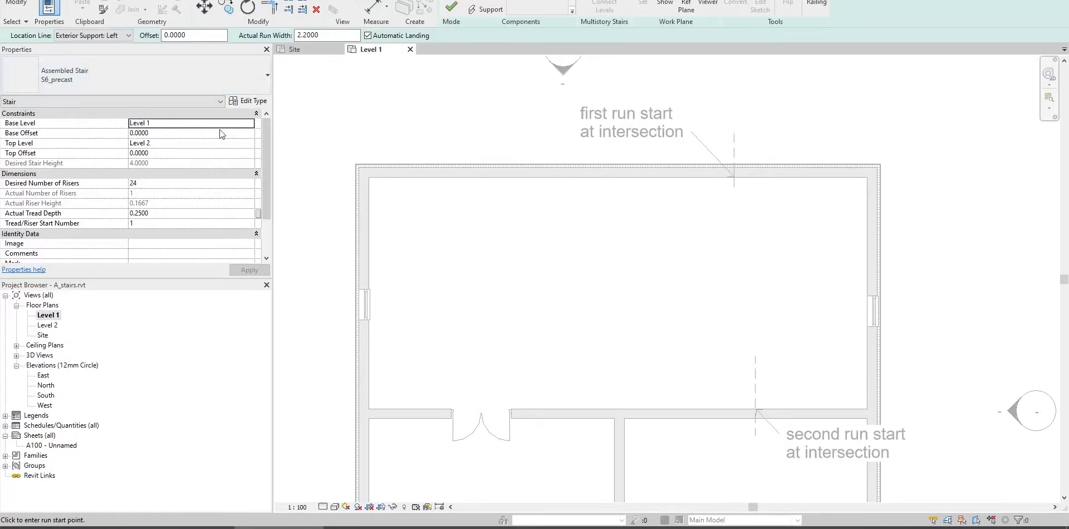
Compare the stair's levels, offsets, run width and location line in Revit with the settings listed in Question 8 on the test page
key("alt+Tab")
key("alt+Tab")
key("alt+Tab")
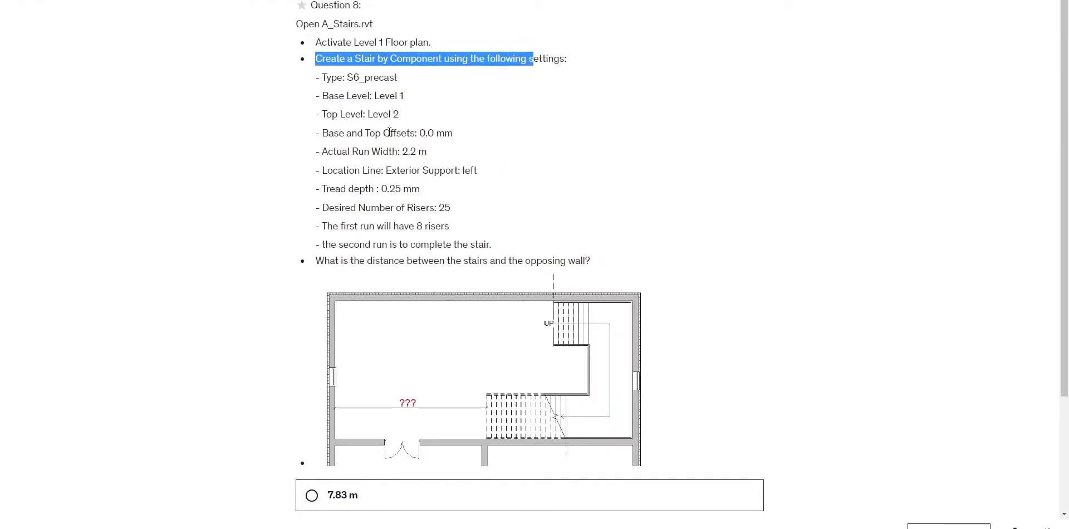
key("alt+Tab")
key("alt+Tab")
key("alt+Tab")
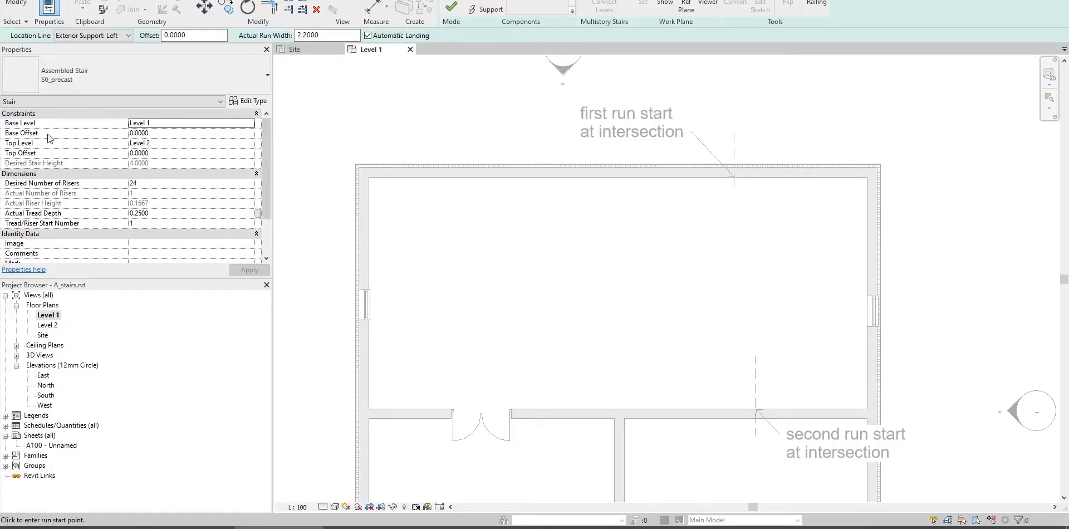
mouse_move(42, 155)
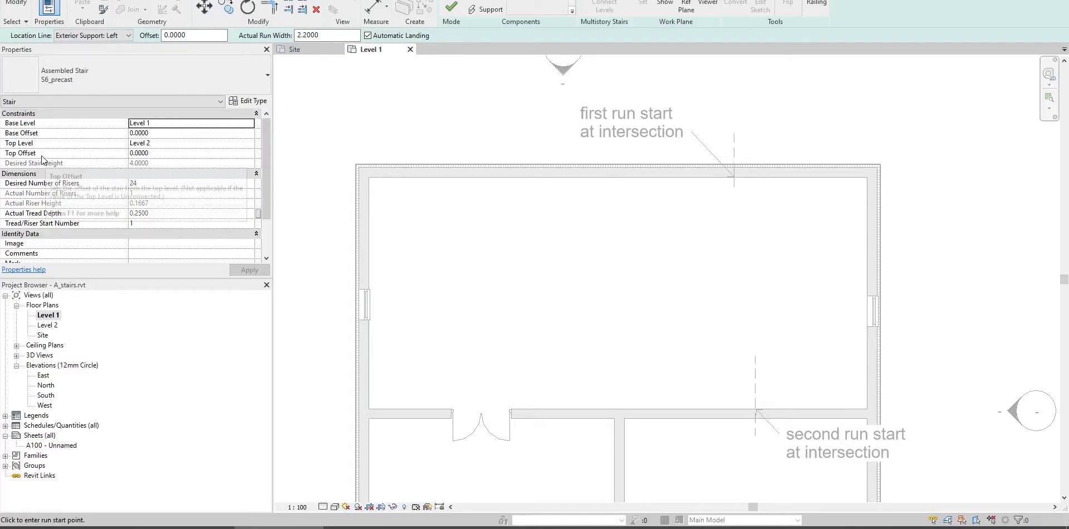
key("alt+Tab")
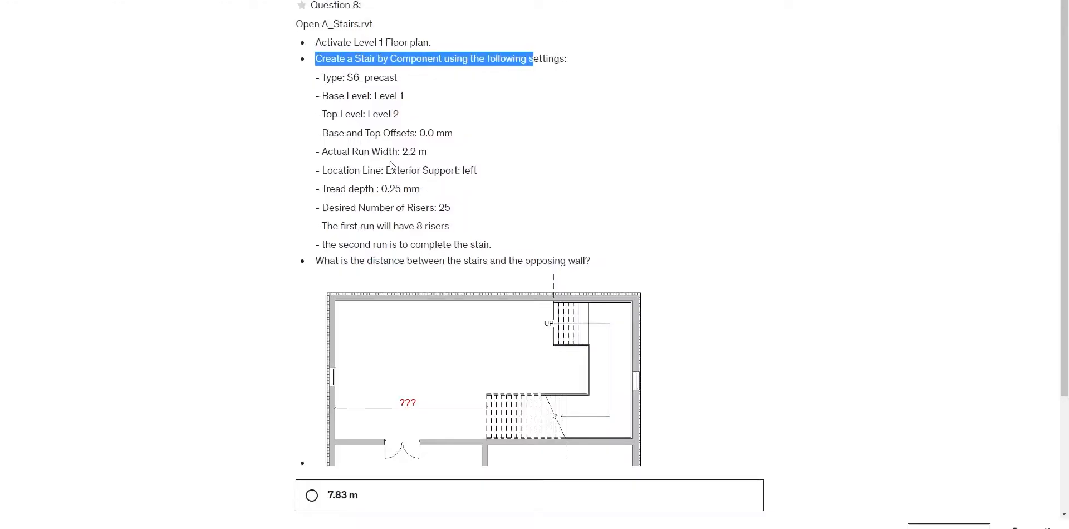
key("alt+Tab")
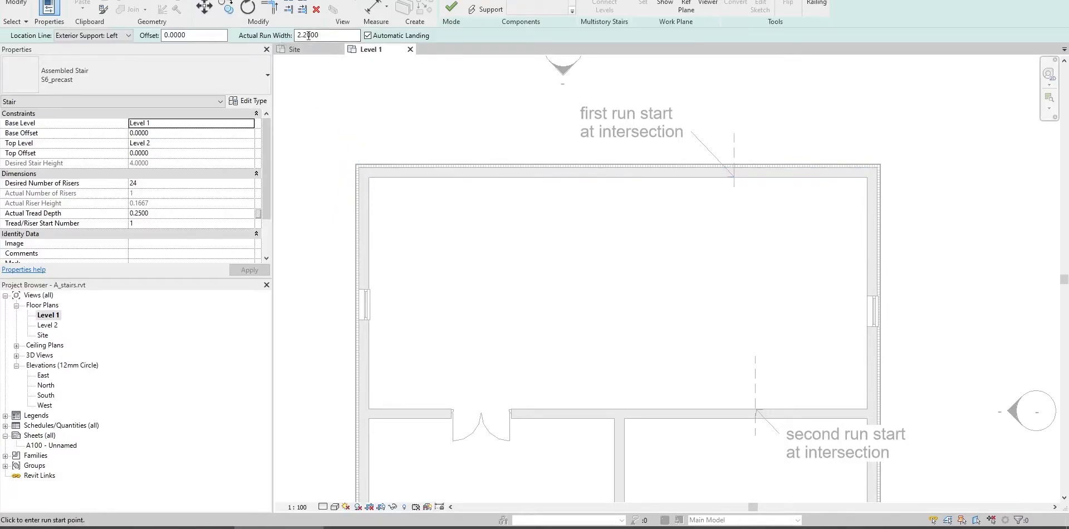
key("alt+Tab")
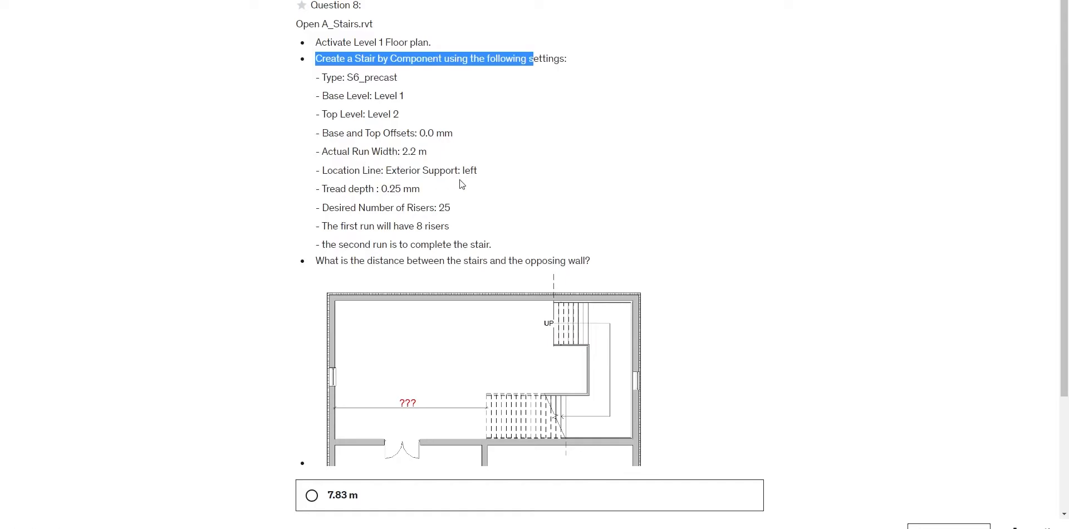
Switch back to Revit and set the stair's location line to Exterior Support: Left
key("alt+Tab")
left_click(90, 34)
left_click(108, 47)
Check the tread depth and riser count against the question, and set the stair's desired number of risers to 25
key("alt+Tab")
key("alt+Tab")
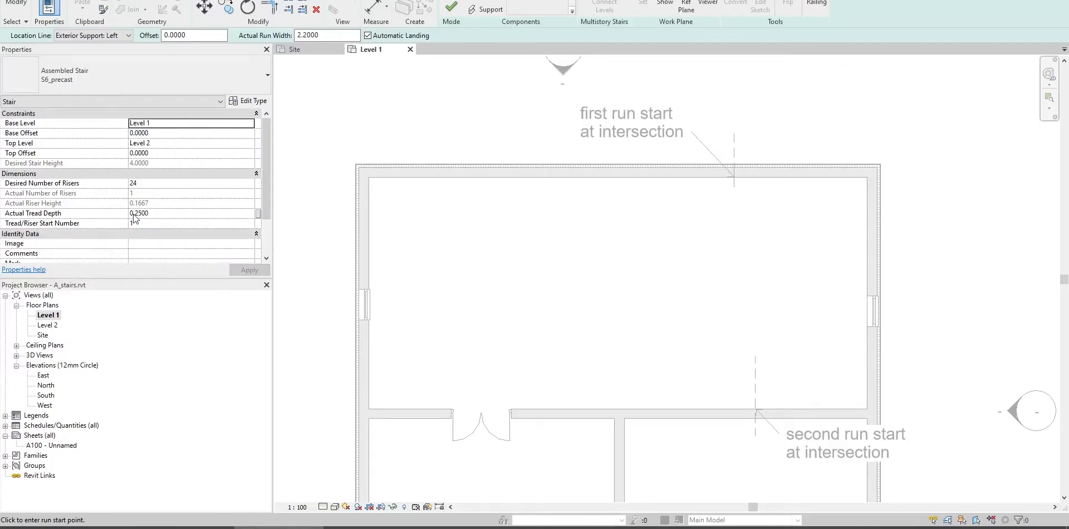
key("alt+Tab")
left_click(142, 184)
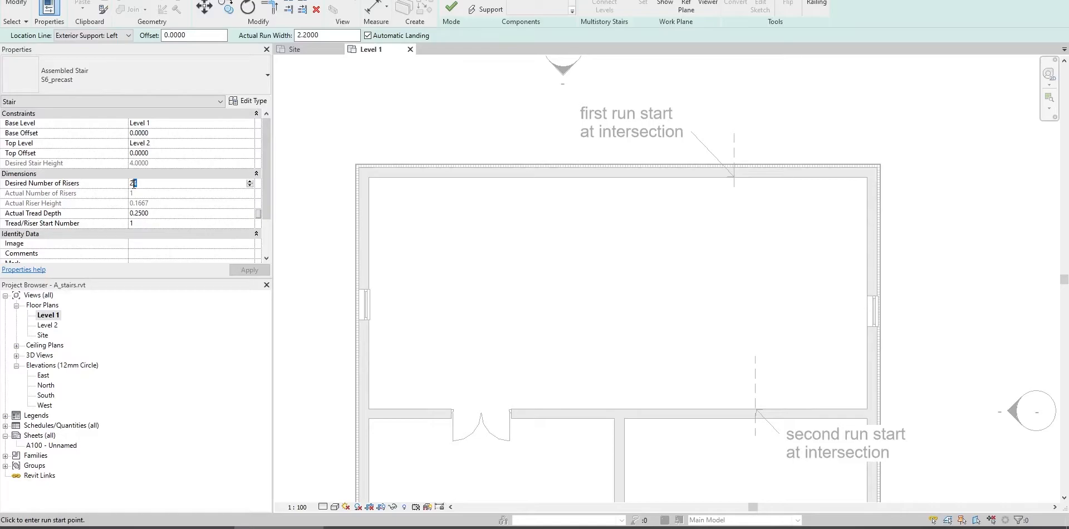
left_click(249, 271)
Draw the first run with 8 risers, 1.75 m long, from the marked first-run intersection horizontally along the inner face of the upper wall towards the right wall
middle_click_drag(580, 248, 551, 259)
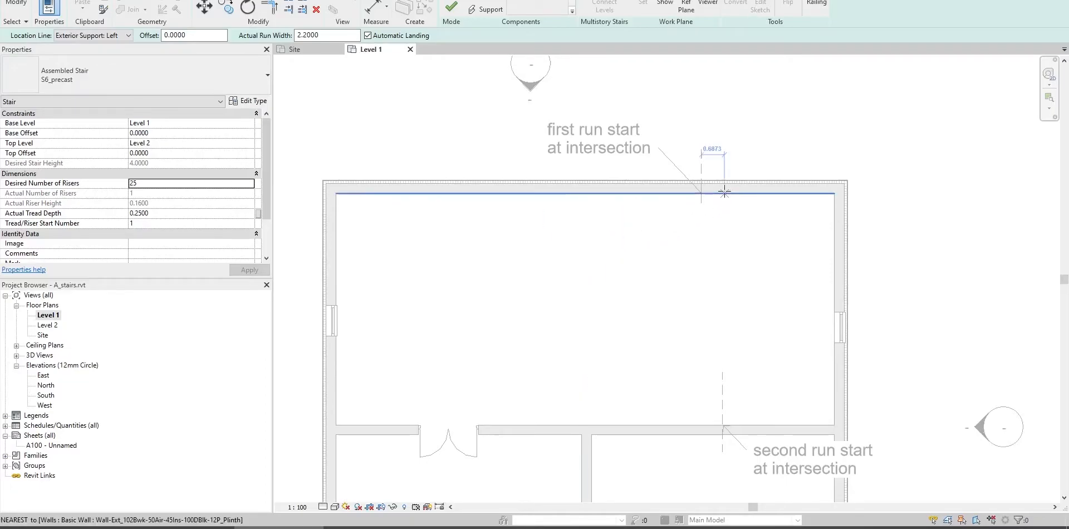
scroll(715, 203, "up", 3)
scroll(695, 183, "up", 3)
scroll(669, 197, "up", 3)
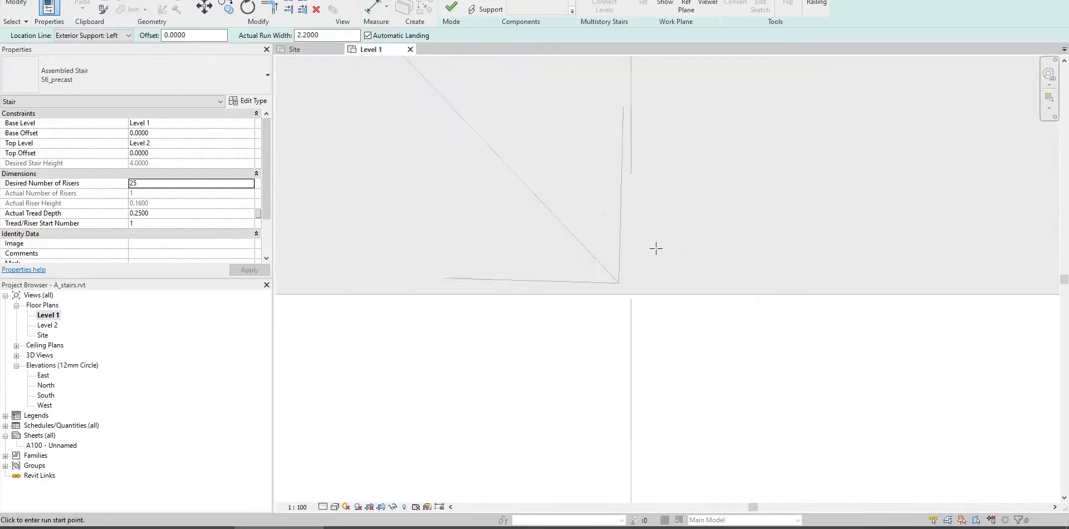
scroll(656, 251, "up", 2)
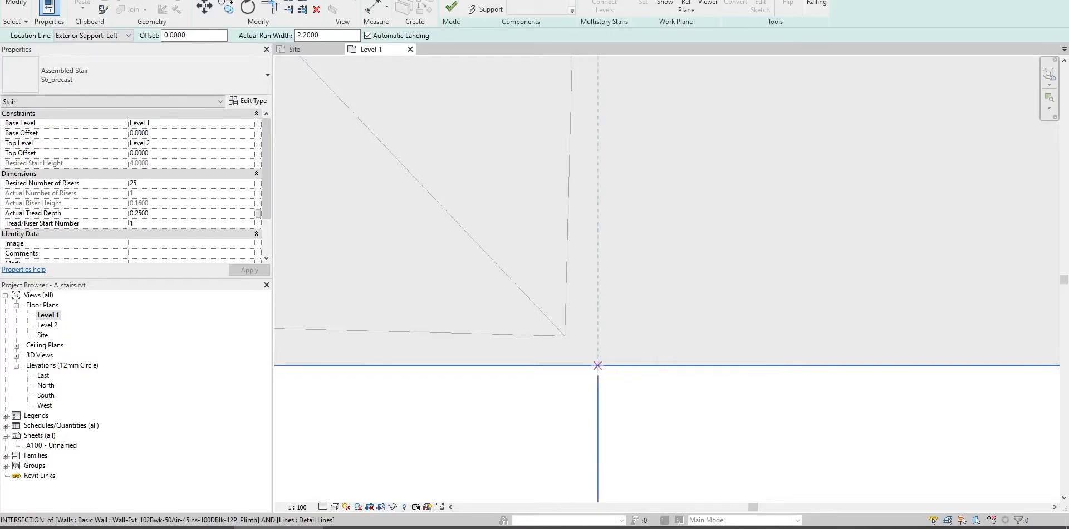
left_click(597, 365)
scroll(712, 360, "down", 12)
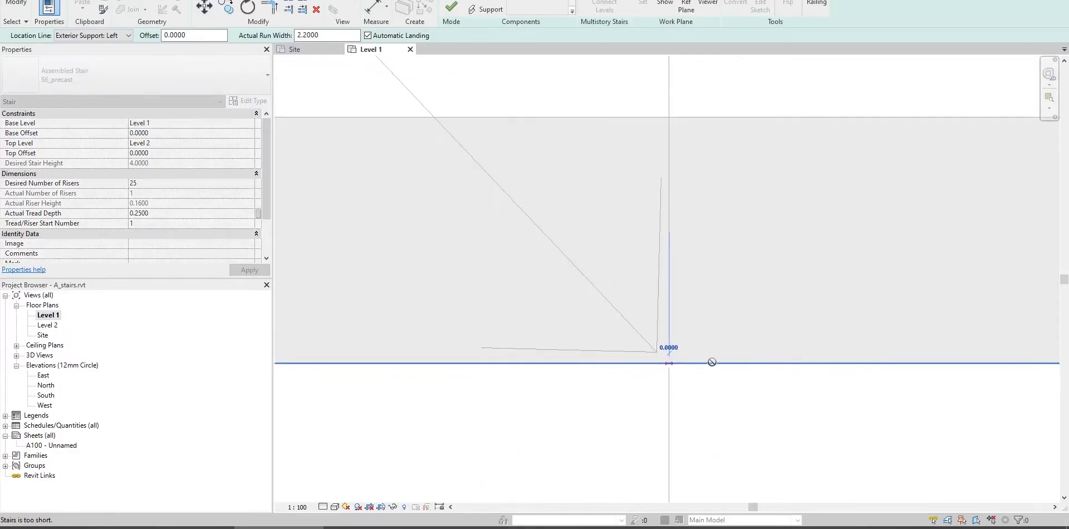
middle_click_drag(771, 358, 698, 165)
scroll(698, 165, "up", 1)
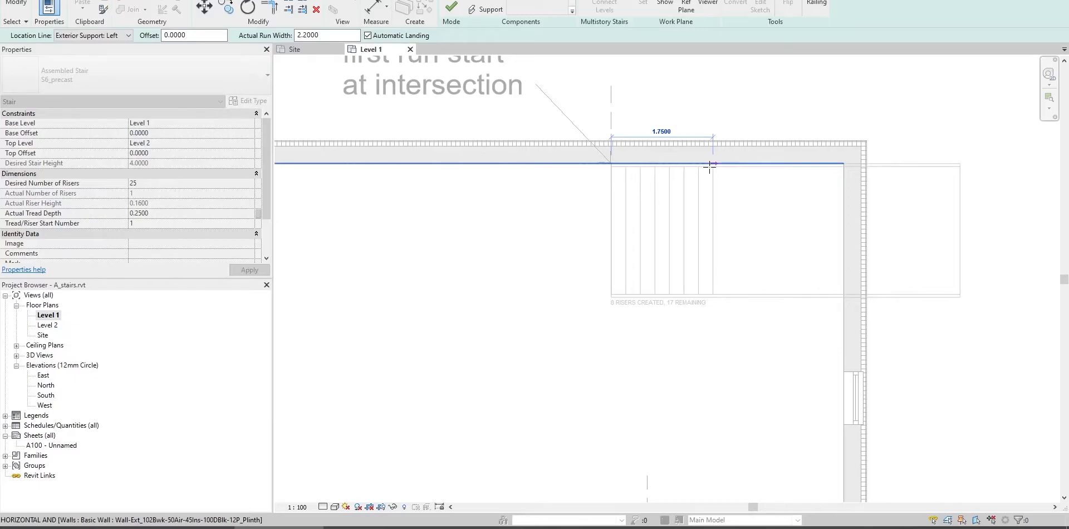
left_click(710, 166)
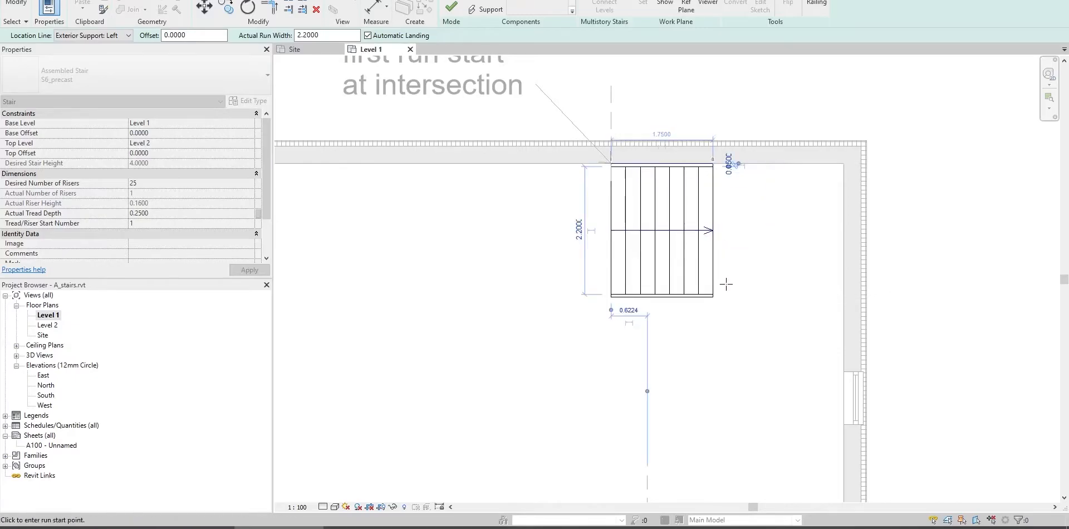
Draw the second run with the remaining 17 risers from the marked second-run intersection horizontally along the middle wall, ending beyond the left exterior wall
scroll(726, 114, "down", 3, "ctrl")
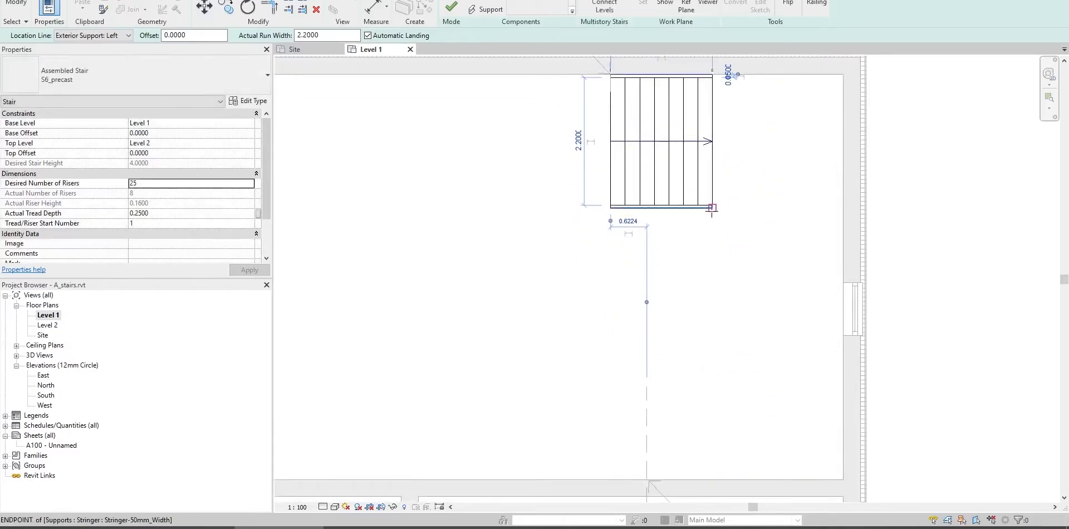
scroll(696, 279, "down", 2)
middle_click_drag(701, 274, 758, 115)
scroll(722, 272, "up", 5)
scroll(719, 273, "up", 5)
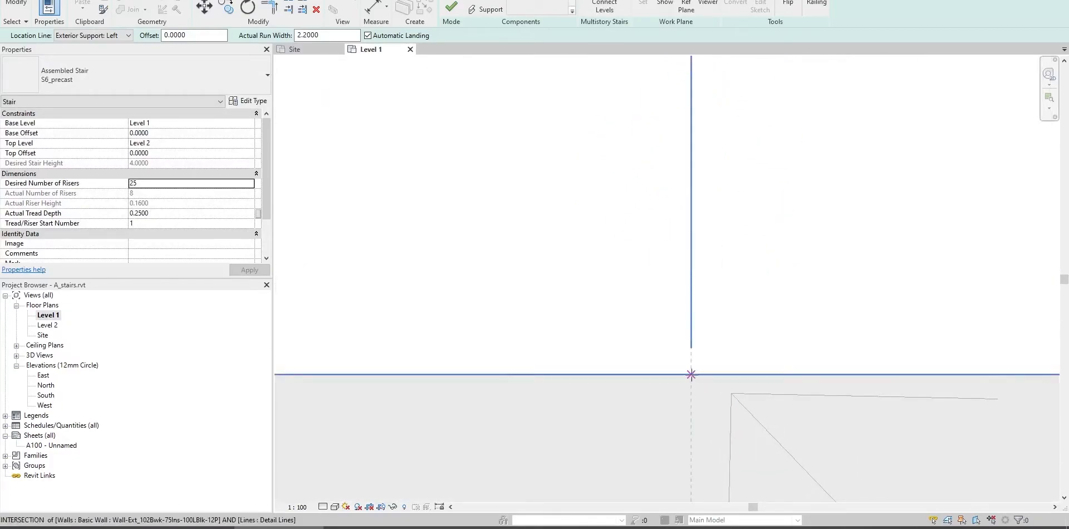
left_click(691, 374)
scroll(720, 353, "down", 2)
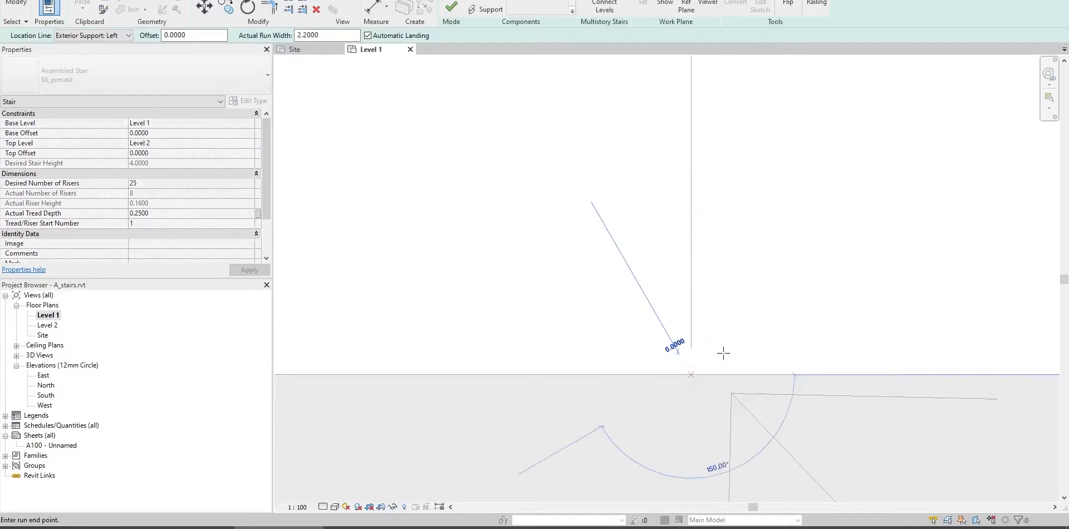
scroll(614, 334, "up", 3)
scroll(614, 334, "down", 3)
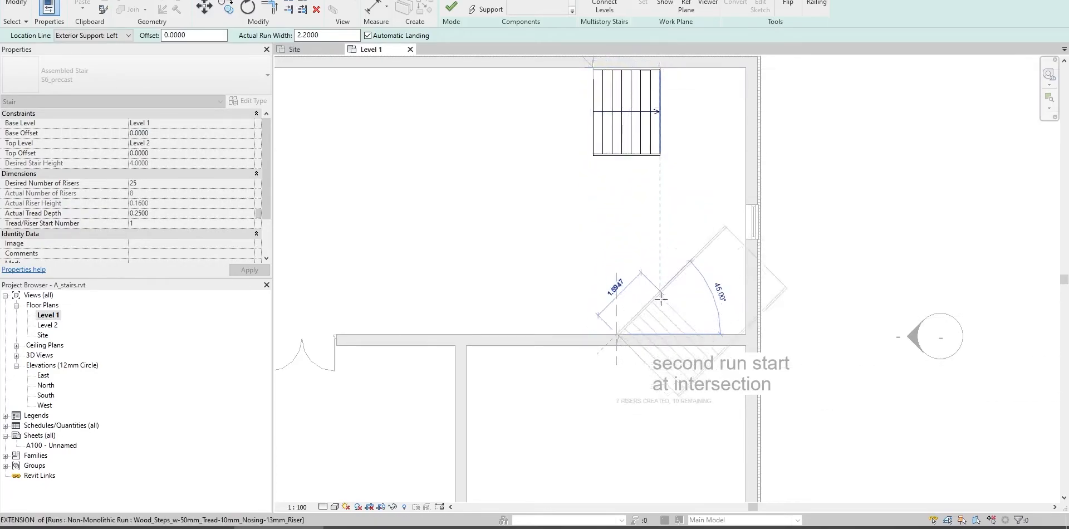
scroll(609, 337, "up", 3)
scroll(601, 300, "down", 3)
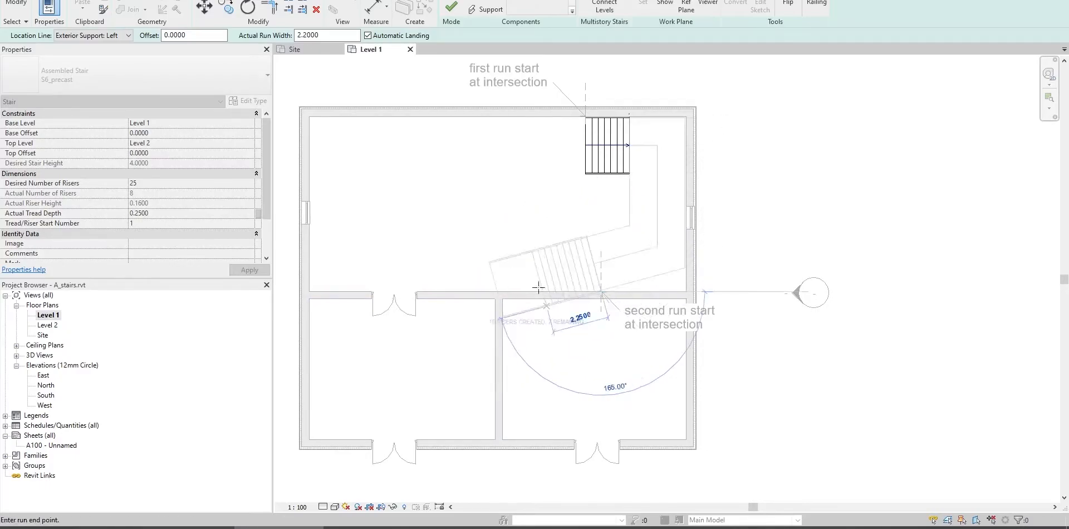
scroll(529, 271, "up", 2)
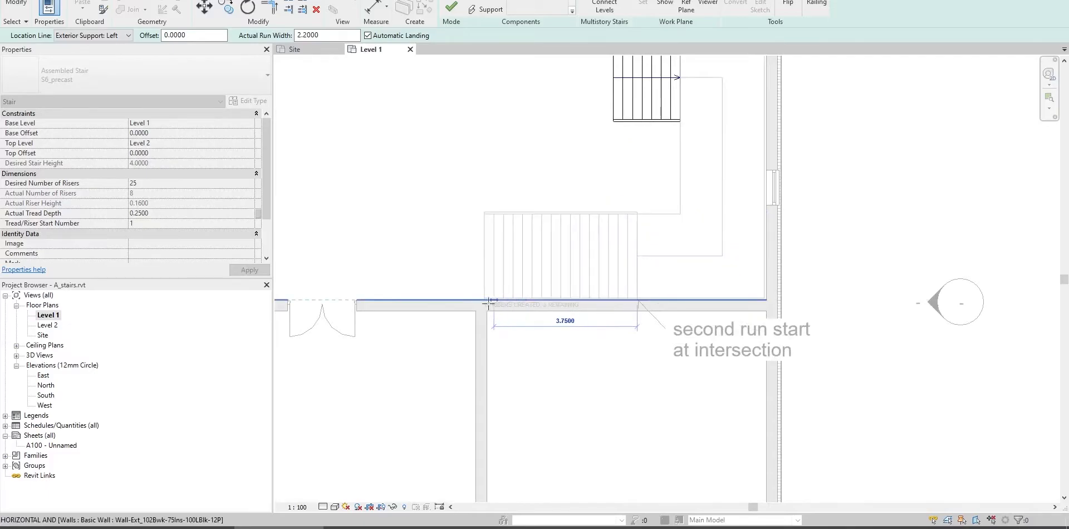
middle_click_drag(405, 311, 682, 326)
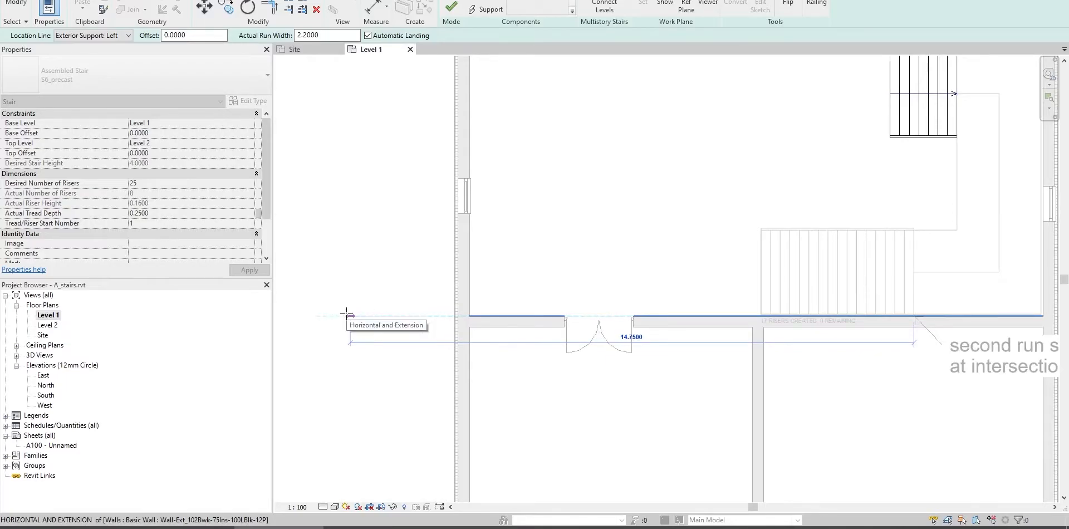
left_click(351, 315)
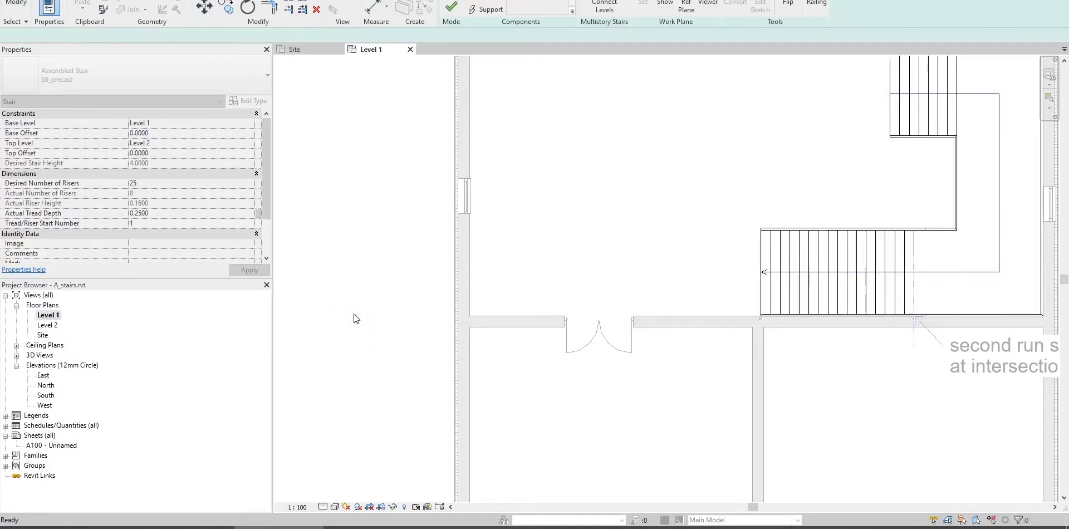
key("Escape")
Finish the stair and exit its edit mode
scroll(726, 301, "down", 1)
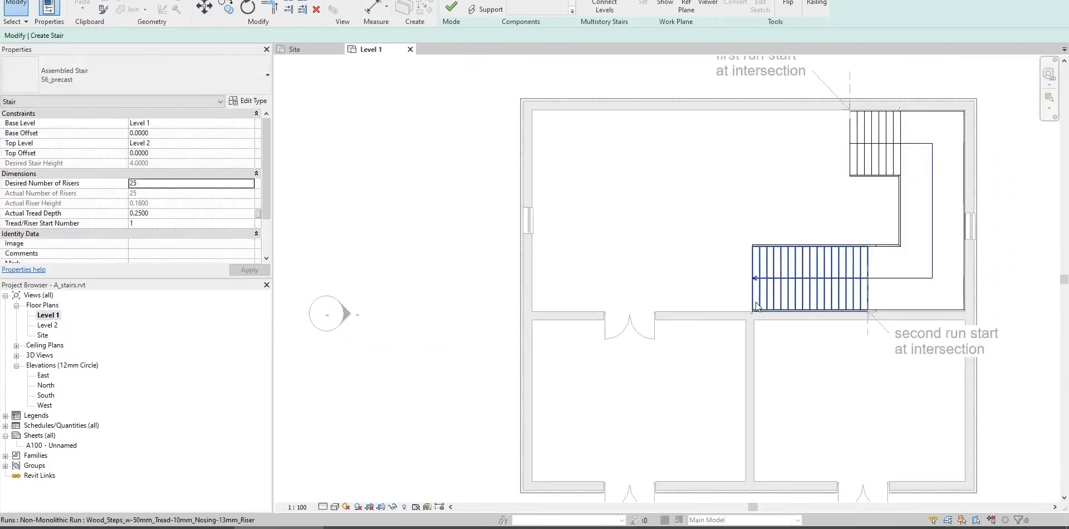
middle_click_drag(830, 287, 696, 322)
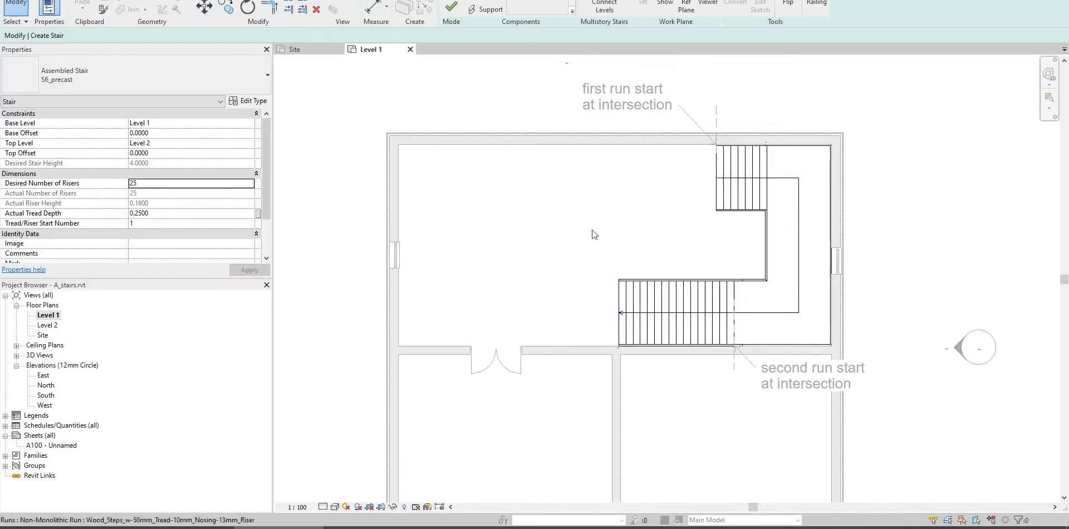
left_click(450, 7)
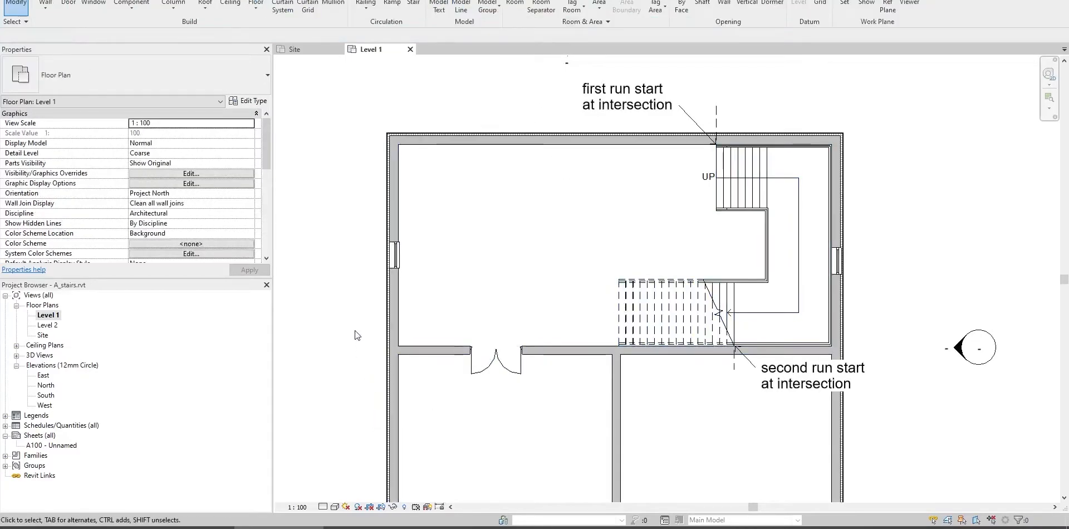
Start an aligned dimension from the end edge of the stair's second run towards the left exterior wall
scroll(580, 317, "up", 3)
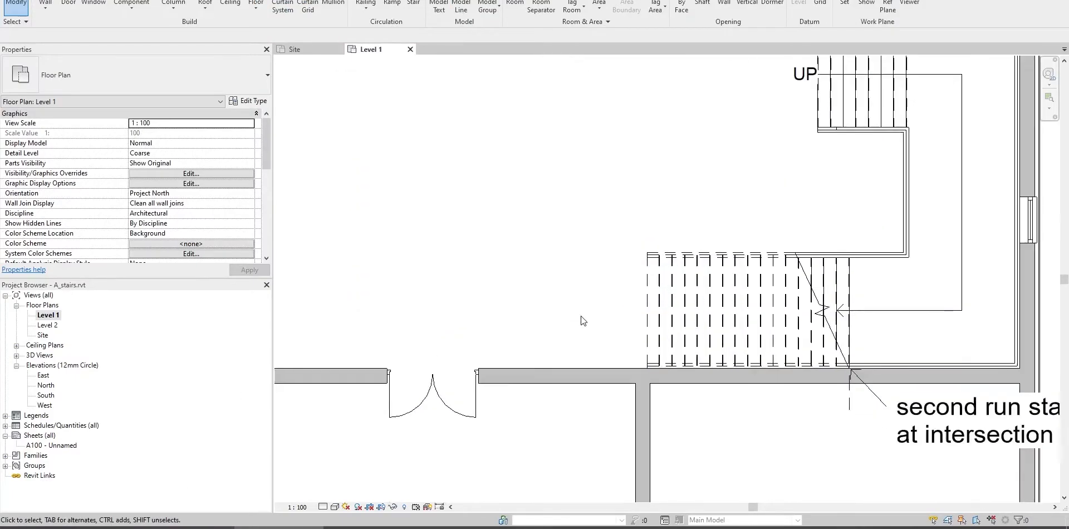
key("d")
key("i")
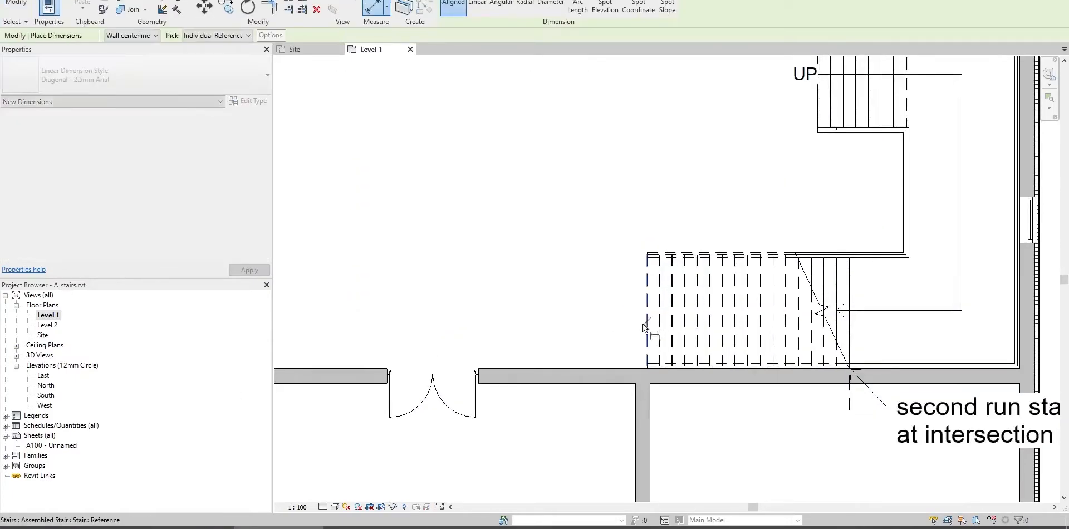
left_click(647, 326)
scroll(477, 322, "down", 3)
scroll(429, 320, "up", 3)
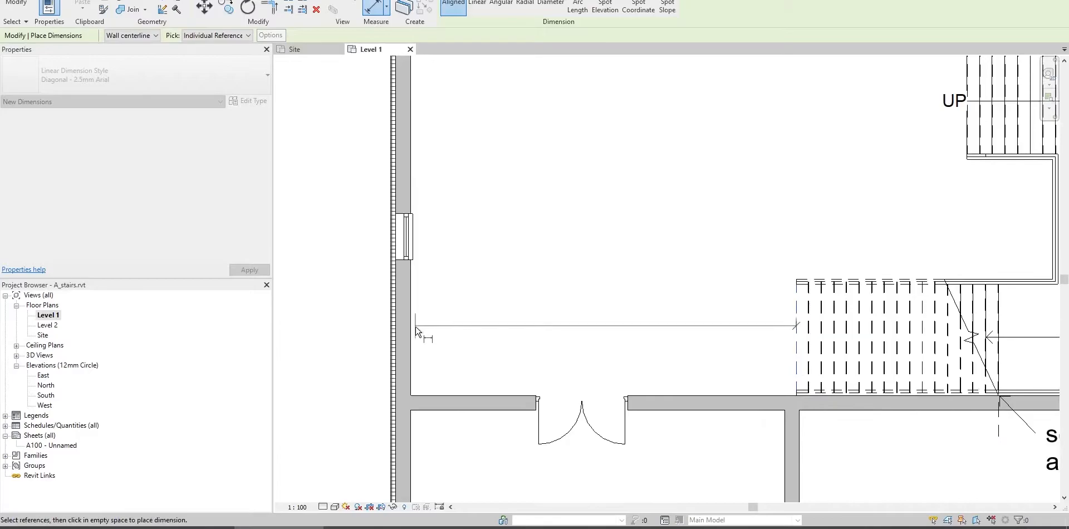
scroll(405, 356, "up", 3)
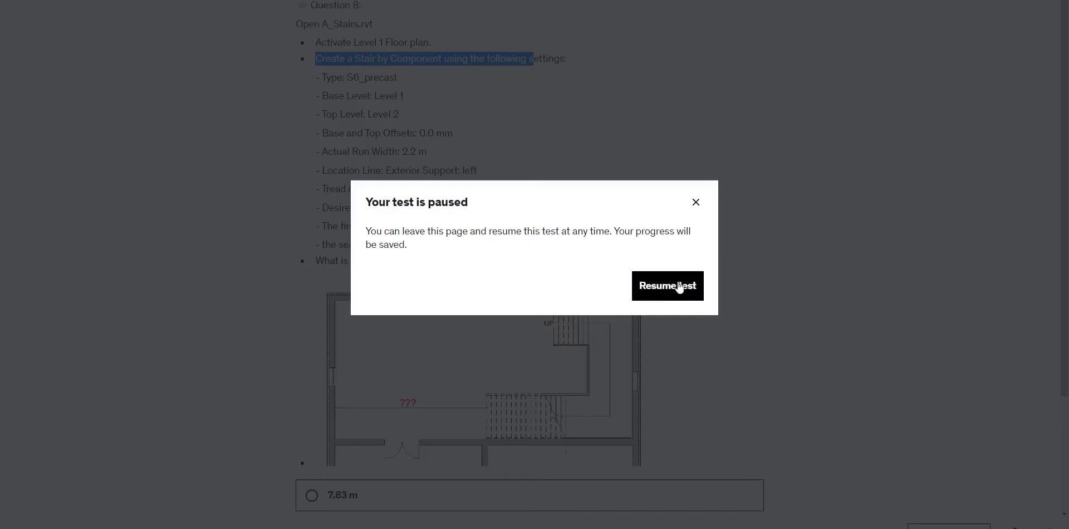
Resume the paused test in the browser and reread which wall the question's distance refers to, then return to Revit
left_click(668, 286)
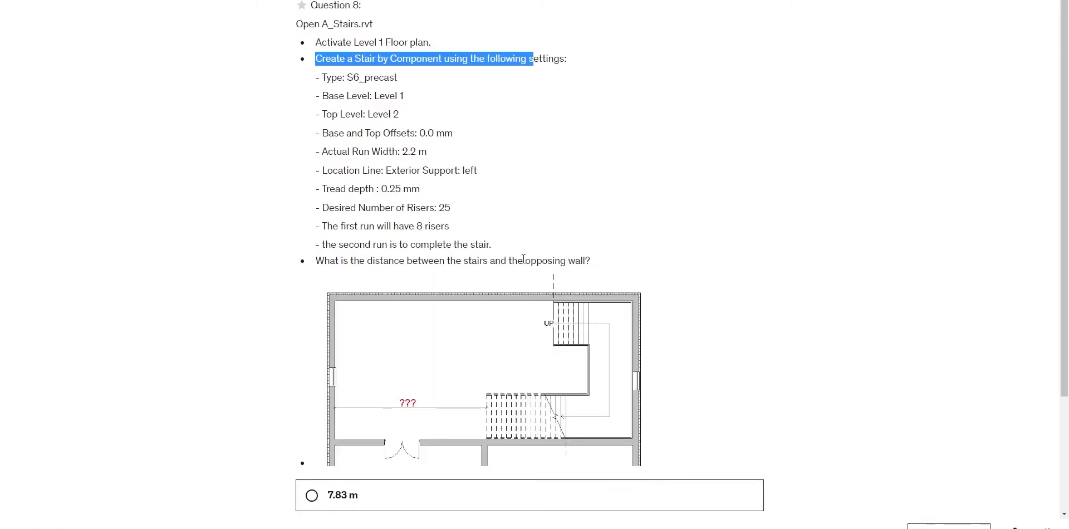
left_click_drag(523, 259, 569, 260)
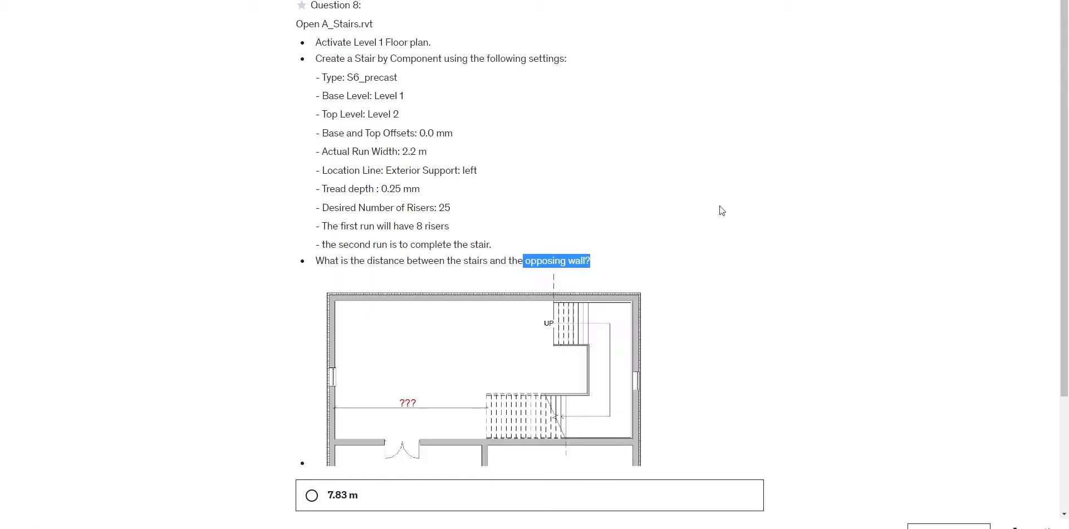
key("alt+Tab")
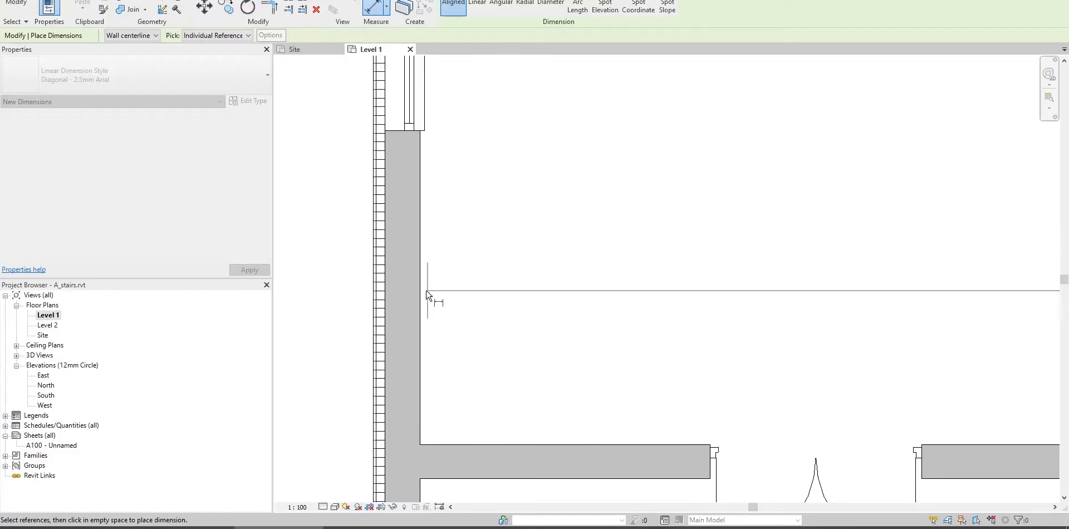
Complete the dimension at the inner face of the left exterior wall and place it above the double door
left_click(421, 287)
scroll(425, 288, "down", 3)
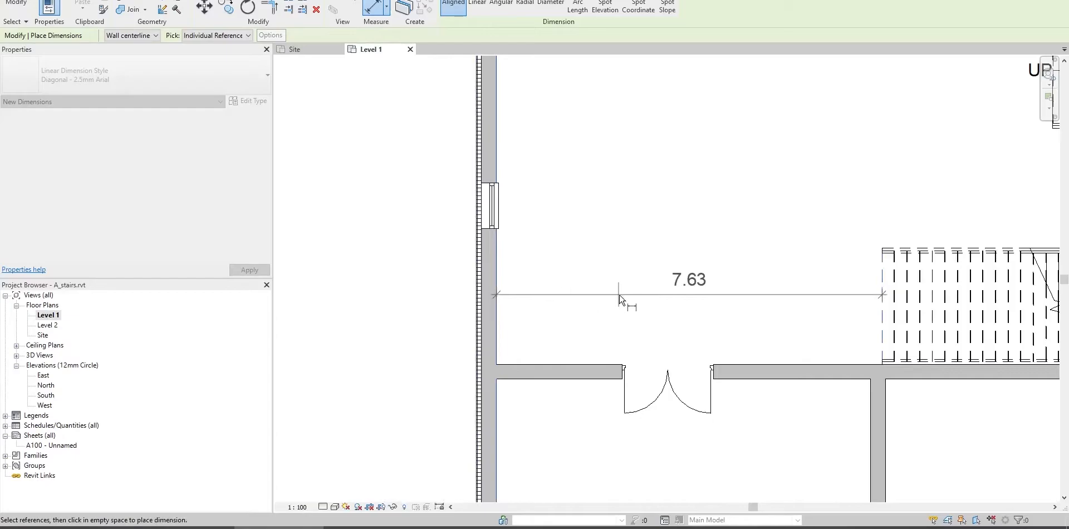
left_click(690, 296)
Switch to the test page and select 7.63 m as the answer to Question 8
scroll(757, 307, "up", 2)
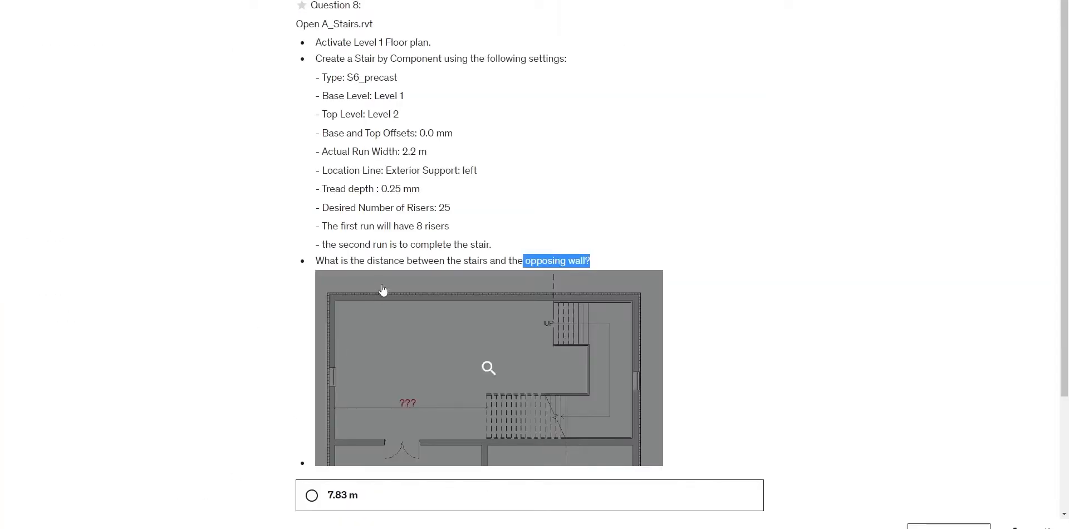
scroll(313, 244, "down", 3)
left_click(346, 435)
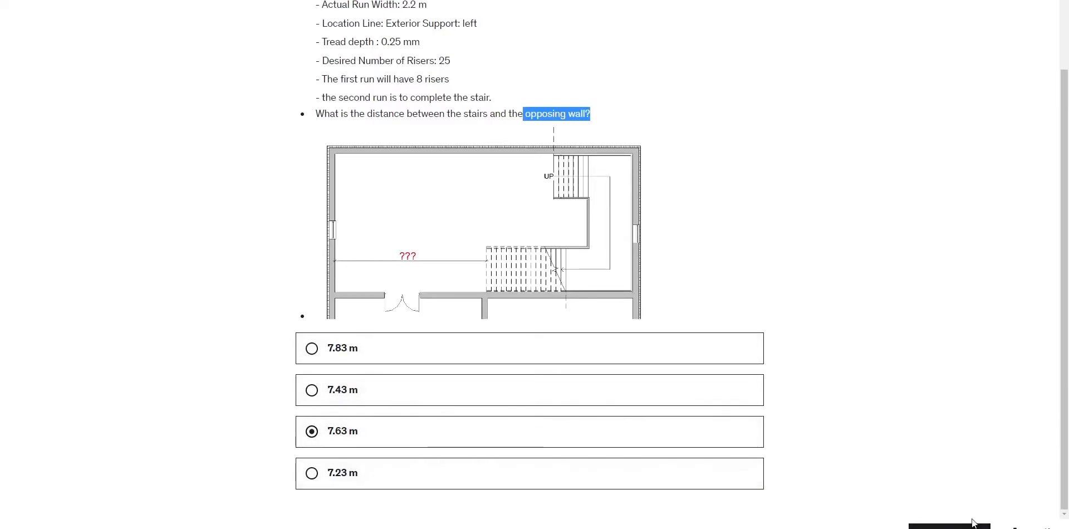
Advance the practice test to Question 9 and expand the test page to full view
scroll(895, 454, "up", 1)
left_click(949, 526)
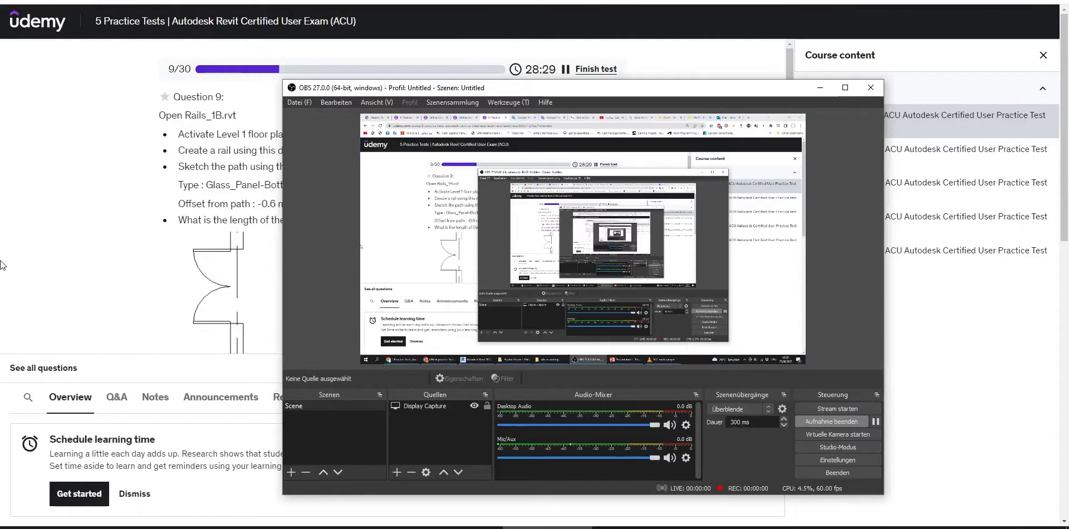
left_click(40, 229)
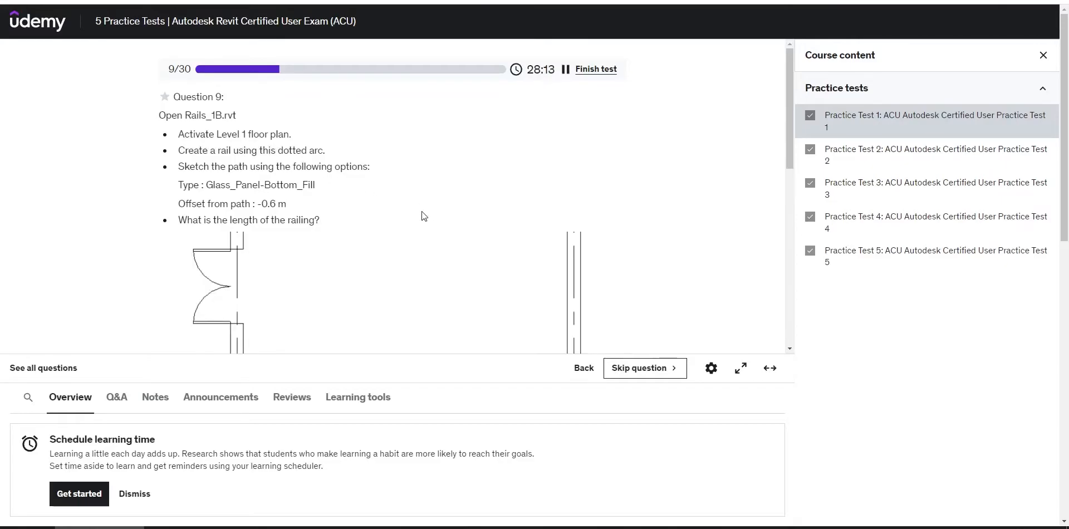
left_click(740, 368)
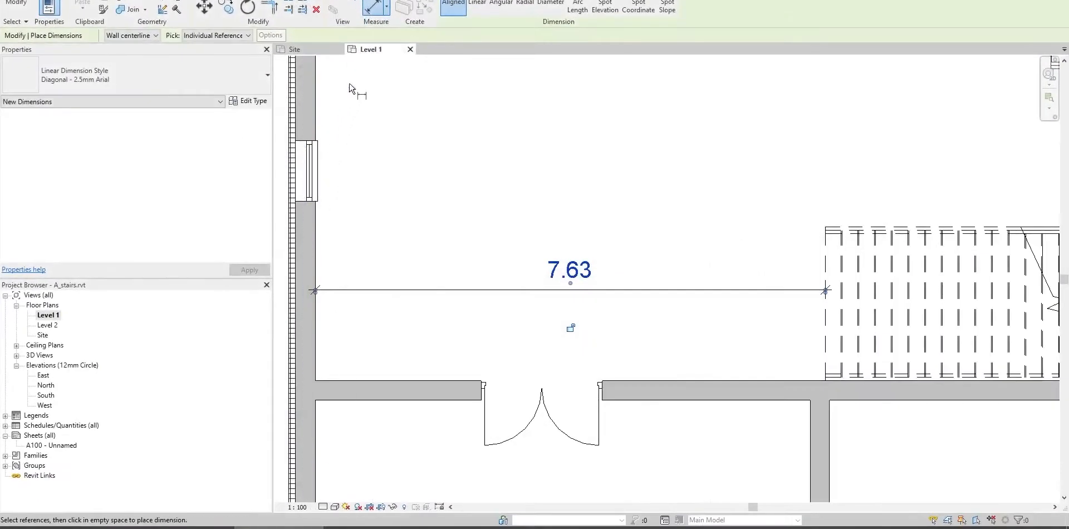
Switch to Revit and close the A_stairs.rvt project with its Level 1 and Site views without saving
left_click(410, 49)
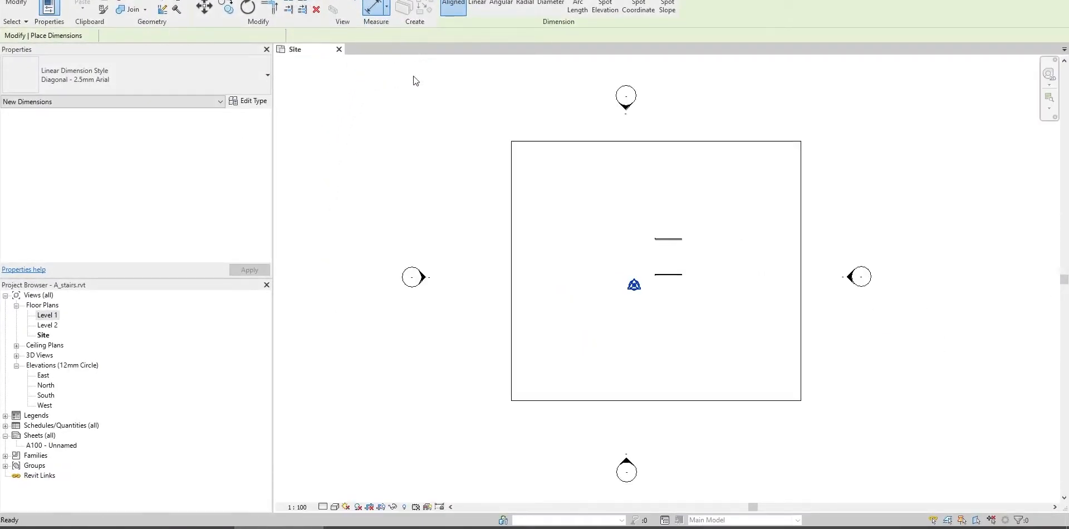
left_click(339, 49)
left_click(553, 243)
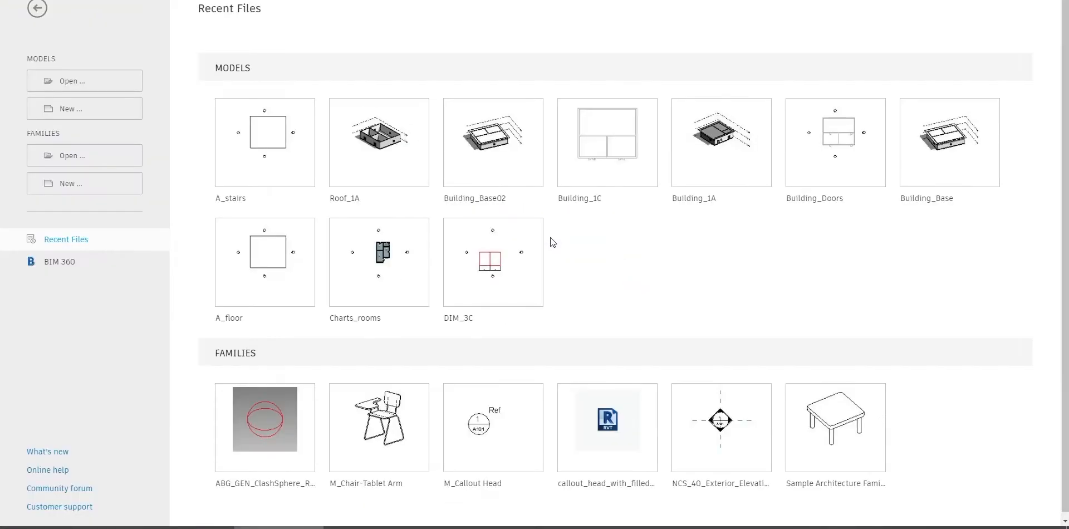
Open Rails_1B.rvt from the Practice Exam 1_Files folder and activate its Level 1 floor plan
key("ctrl+o")
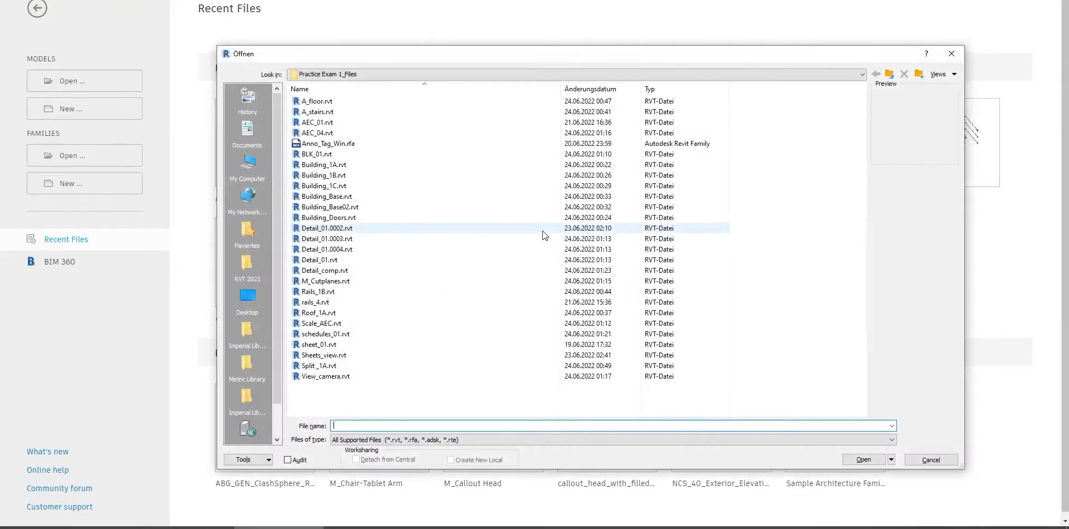
left_click(324, 157)
key("r")
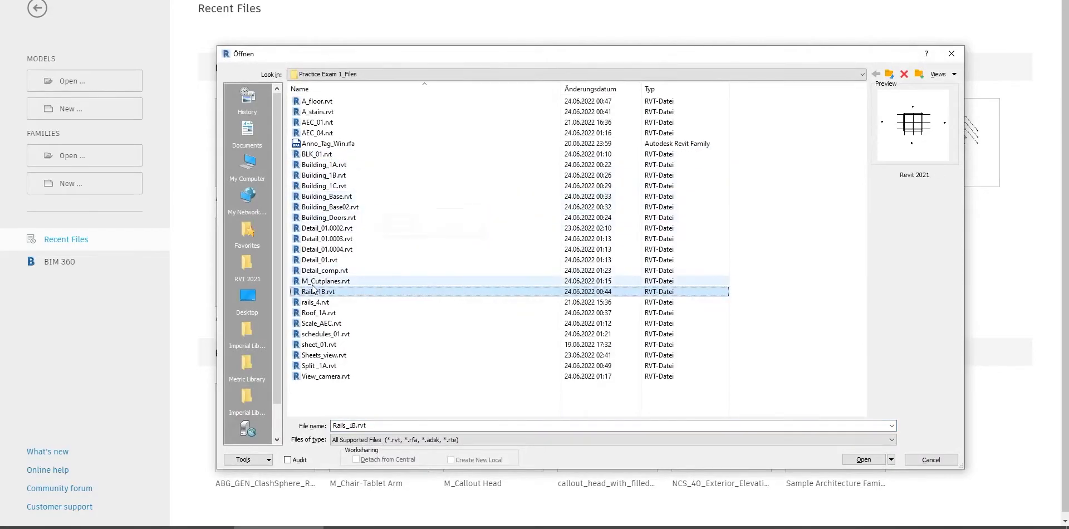
double_click(329, 294)
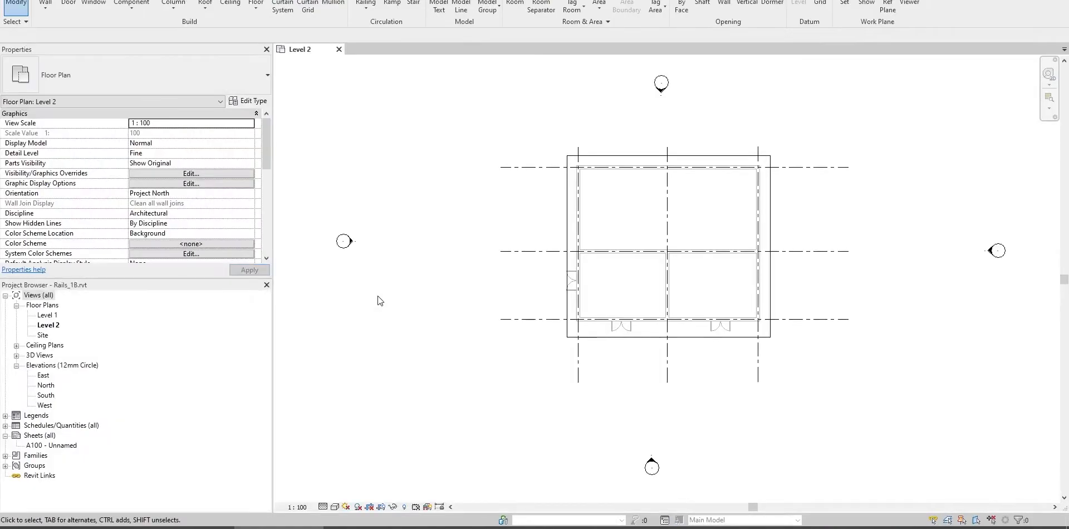
double_click(52, 316)
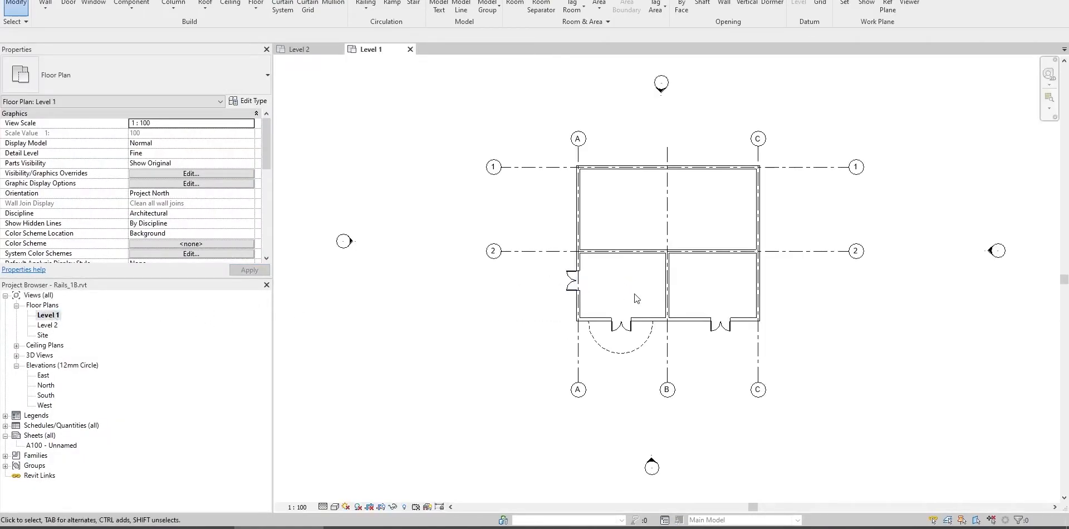
Start a Sketch Path railing near the dotted arc on Level 1 and choose the Pick Lines drawing method
scroll(580, 309, "up", 5)
middle_click_drag(583, 313, 568, 310)
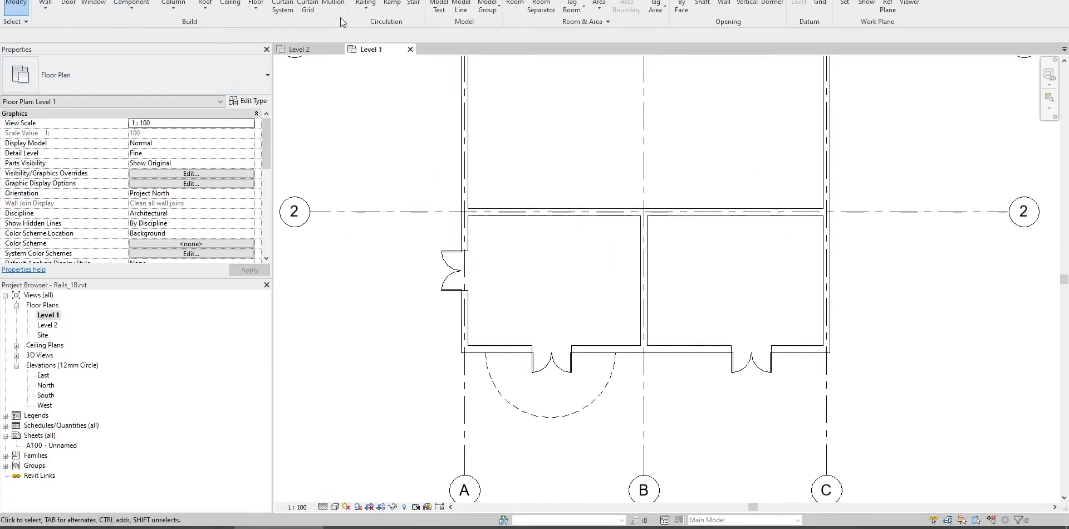
left_click(366, 7)
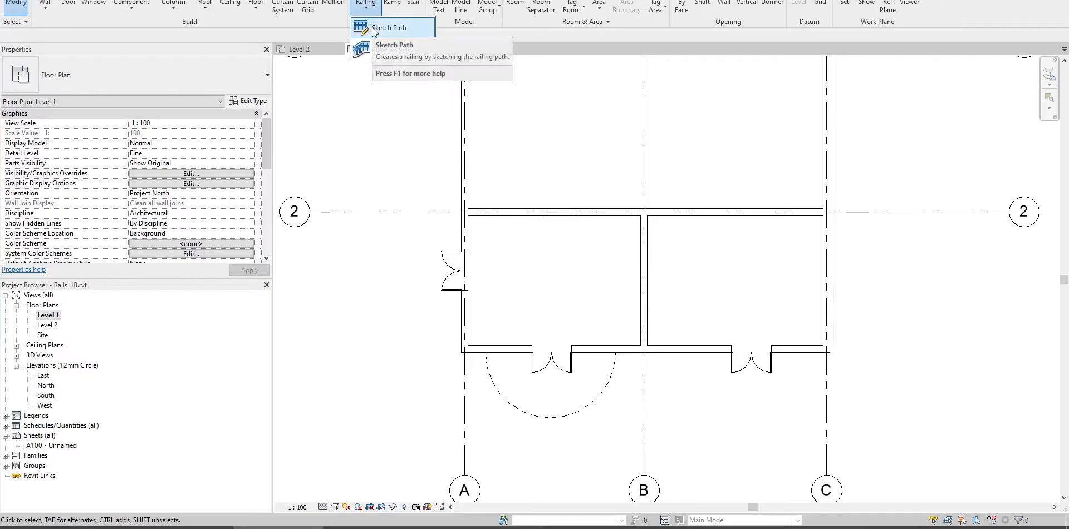
left_click(373, 29)
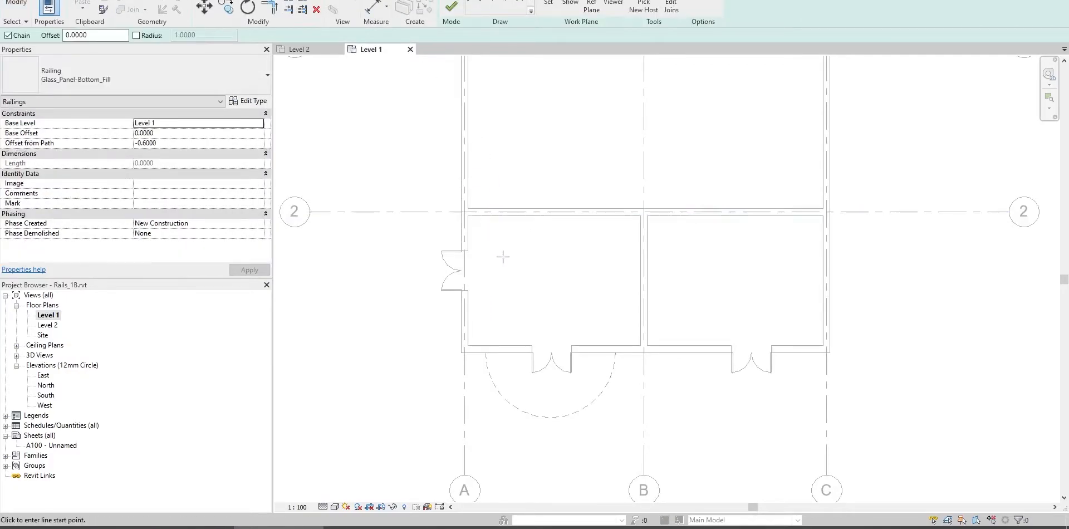
middle_click_drag(548, 305, 536, 256)
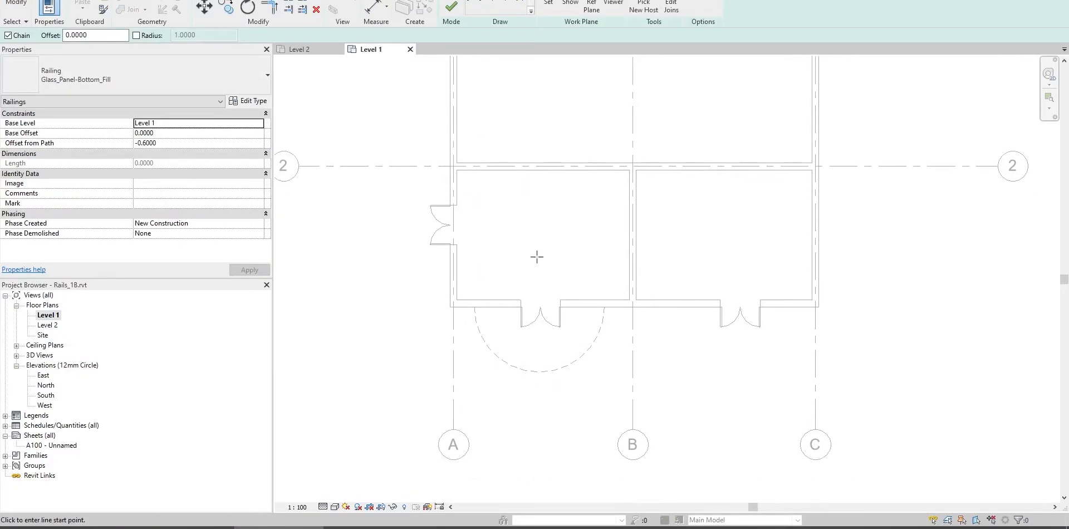
left_click(521, 4)
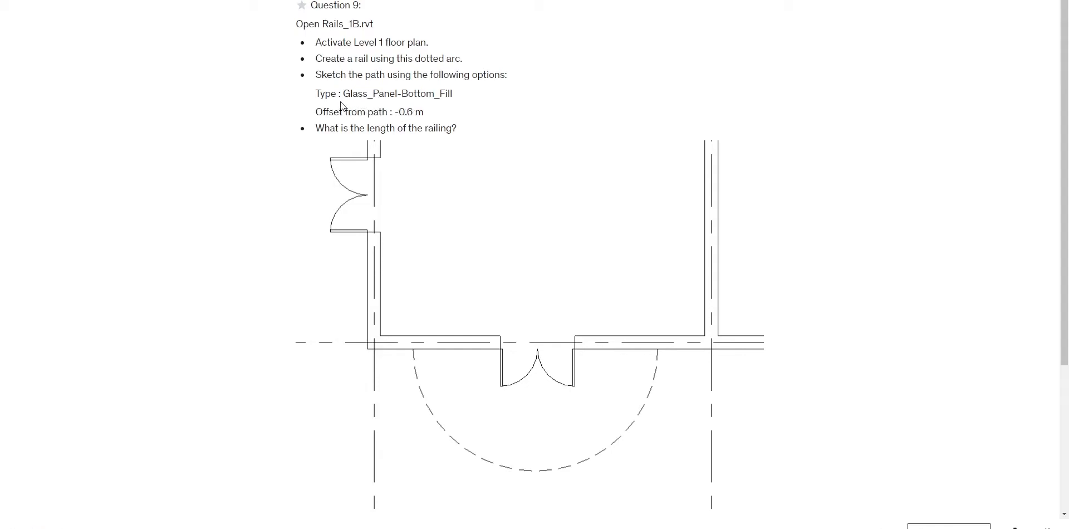
Return to Revit from the test page and create the Glass_Panel-Bottom_Fill railing with -0.6 m path offset by picking the dotted arc
key("alt+Tab")
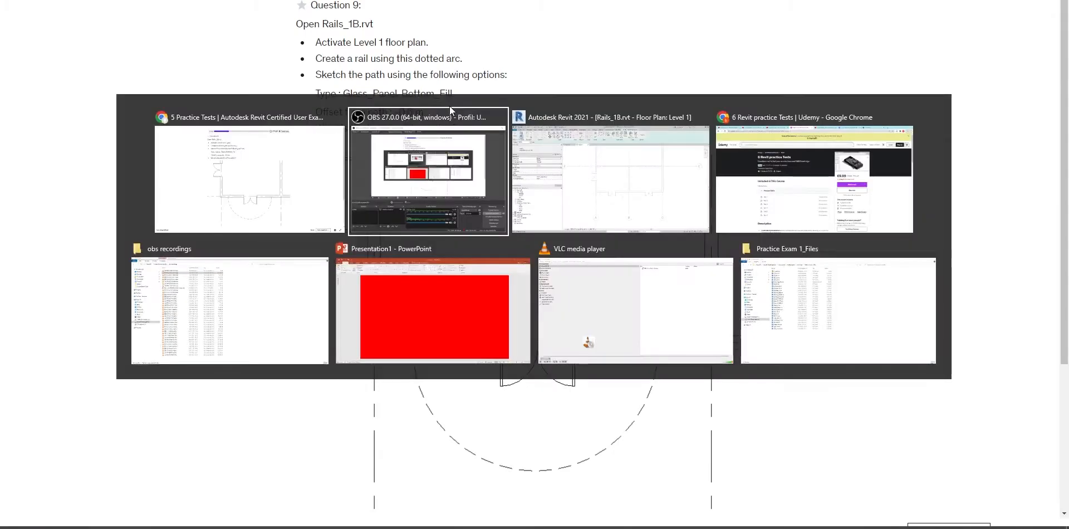
key("alt+Tab")
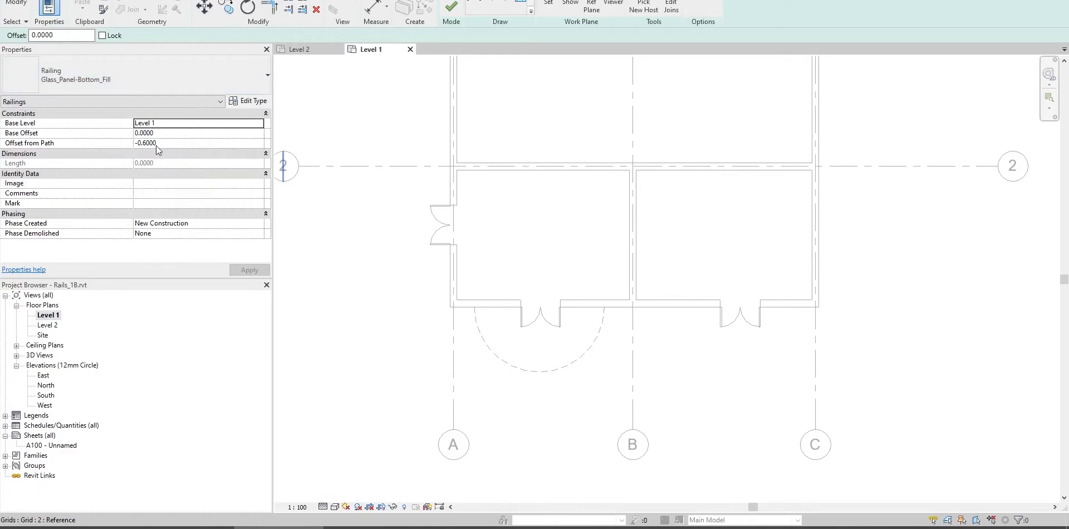
scroll(494, 342, "up", 3)
left_click(499, 375)
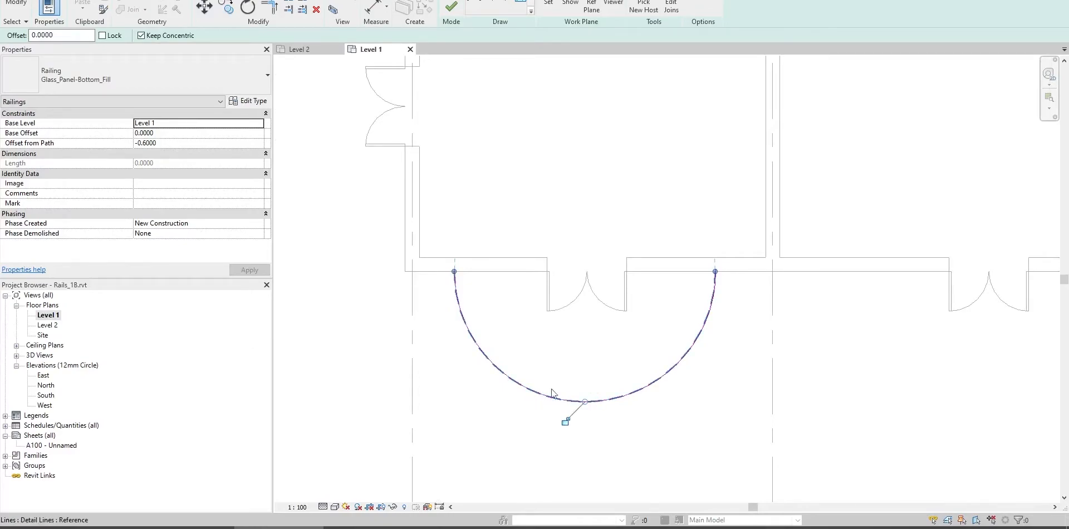
left_click(452, 8)
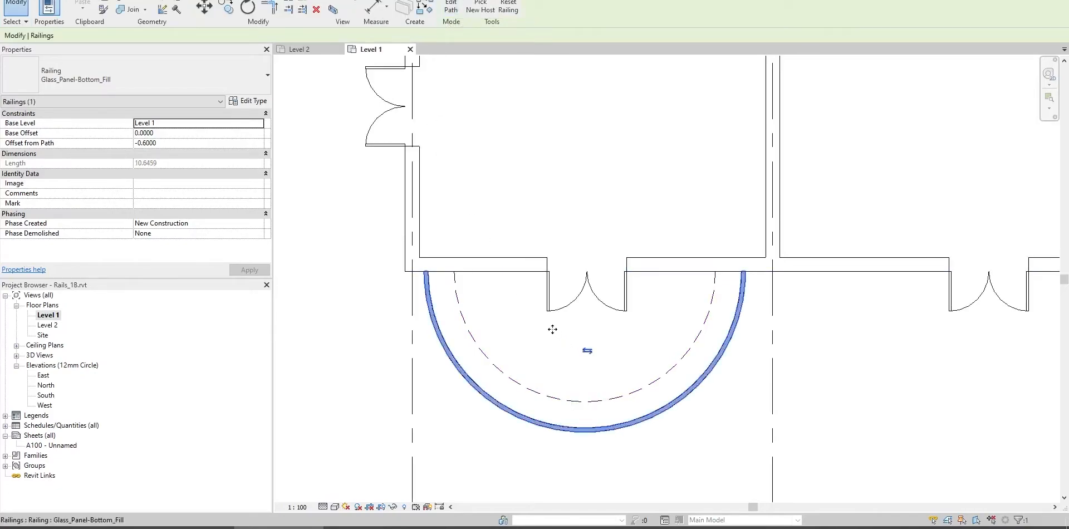
Recheck what Question 9 asks on the test page, and select the new railing in Revit to read its length
middle_click_drag(548, 327, 544, 315)
left_click(494, 429)
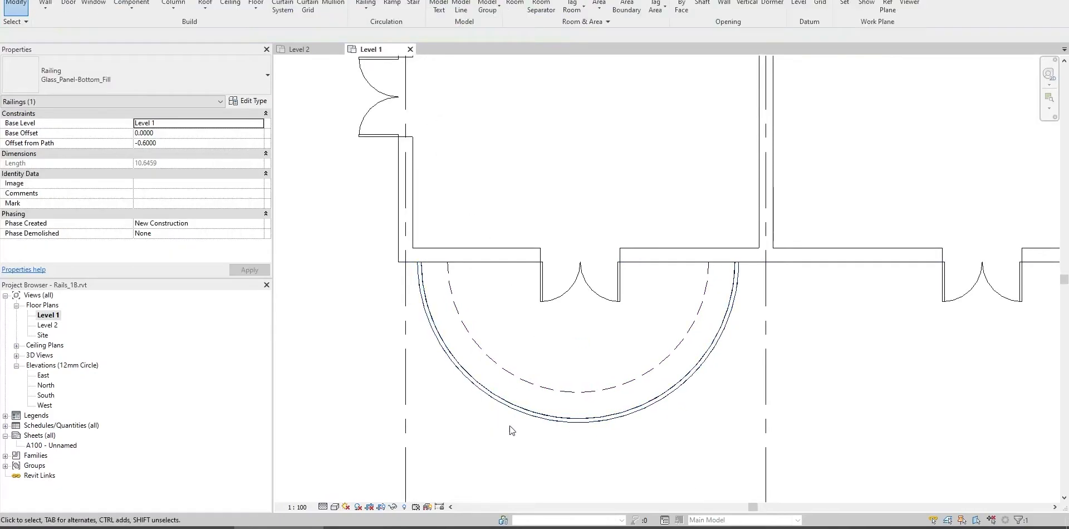
left_click(131, 527)
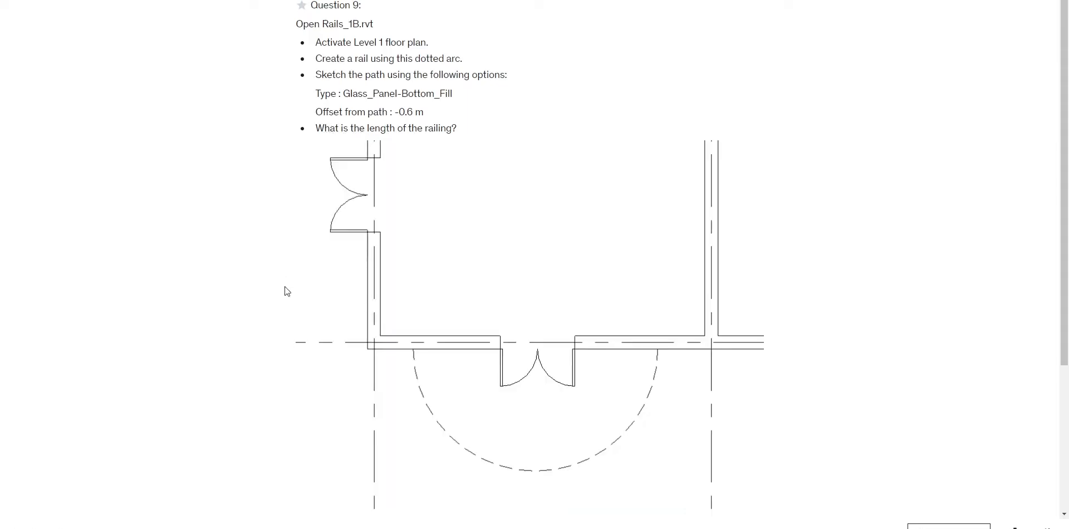
key("alt+Tab")
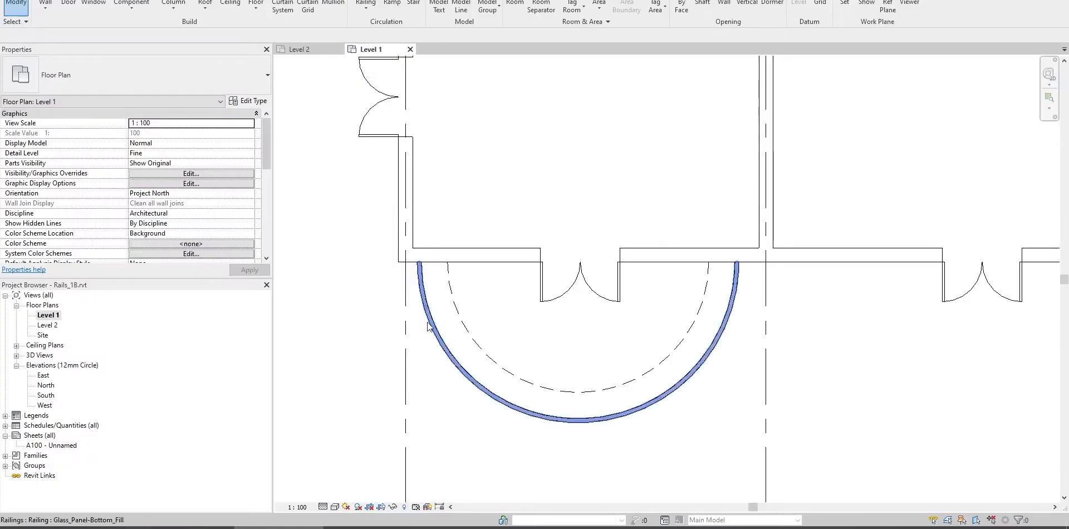
left_click(456, 372)
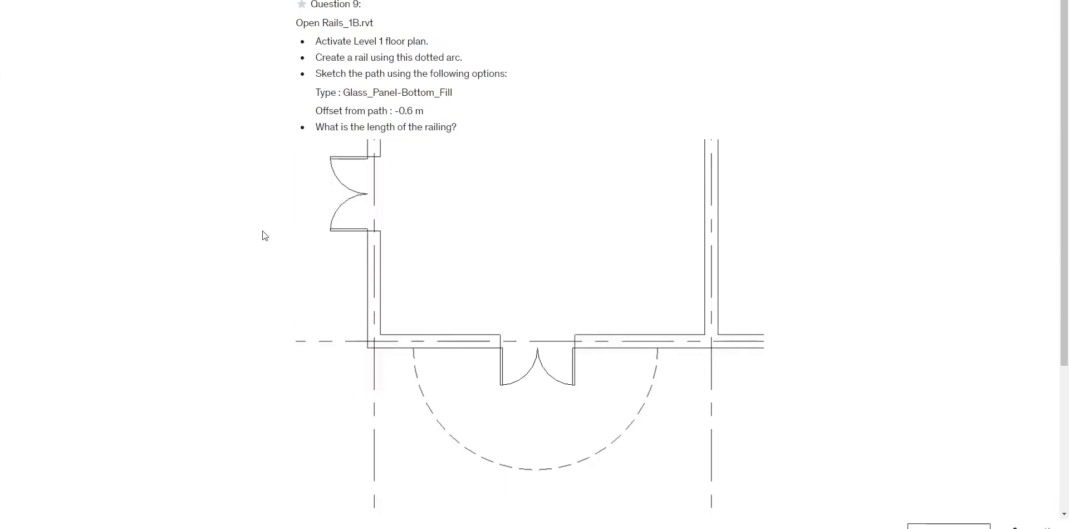
Select 10.6459 m as the answer to Question 9 on the test page and continue to Question 10
scroll(262, 235, "down", 3)
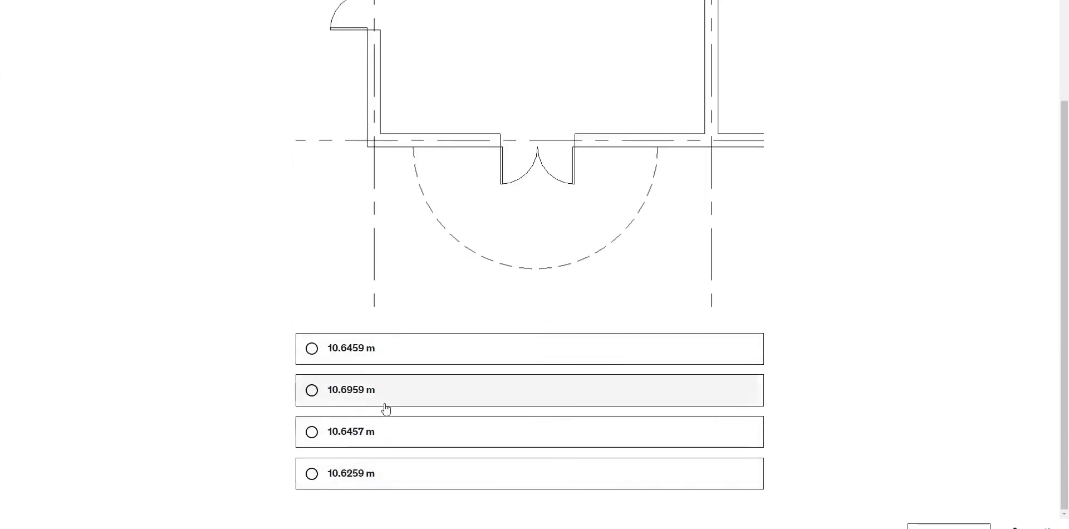
left_click(372, 357)
scroll(451, 411, "up", 3)
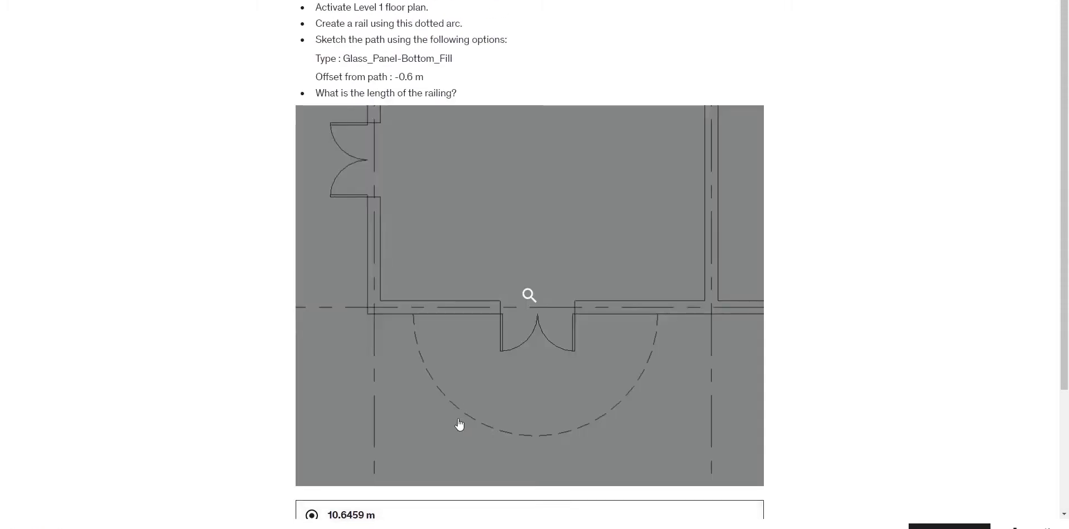
scroll(547, 339, "down", 2)
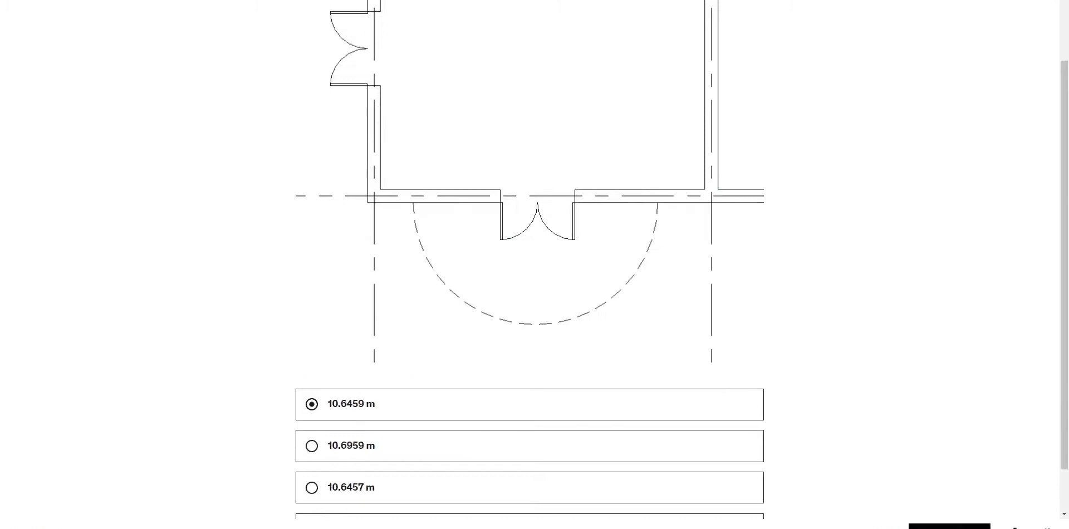
left_click(949, 526)
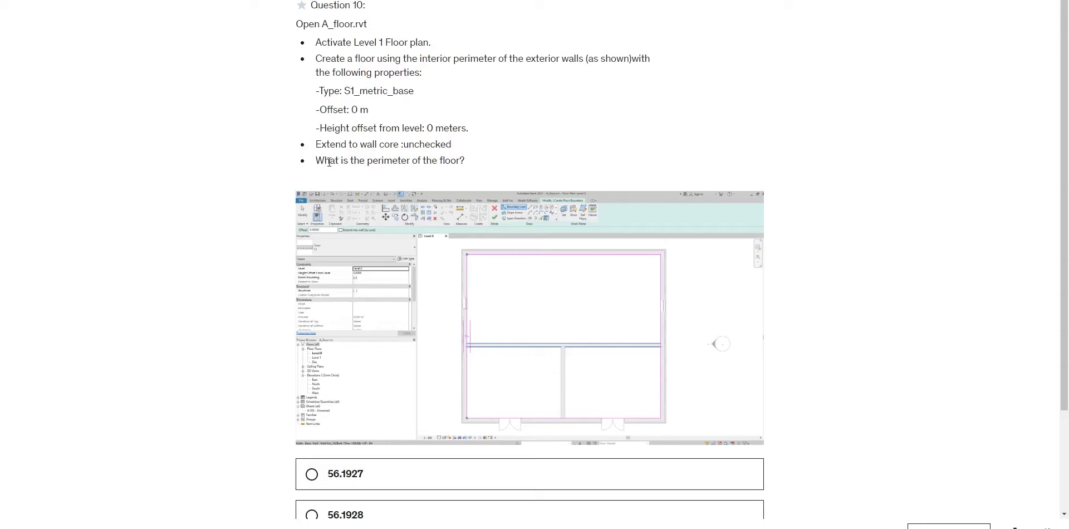
Highlight the floor perimeter question in Question 10, and close Rails_1B.rvt in Revit without saving
left_click_drag(316, 161, 483, 159)
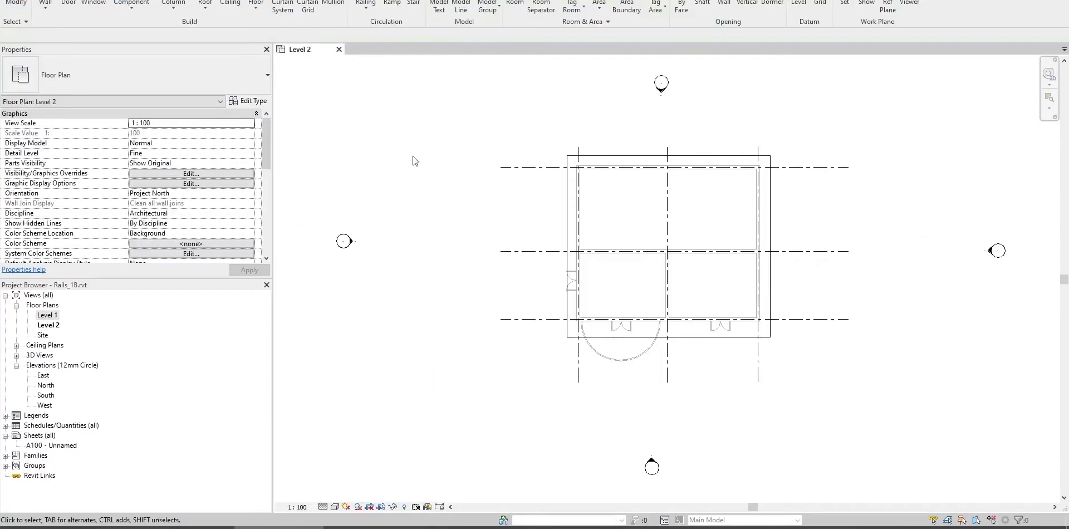
left_click(338, 49)
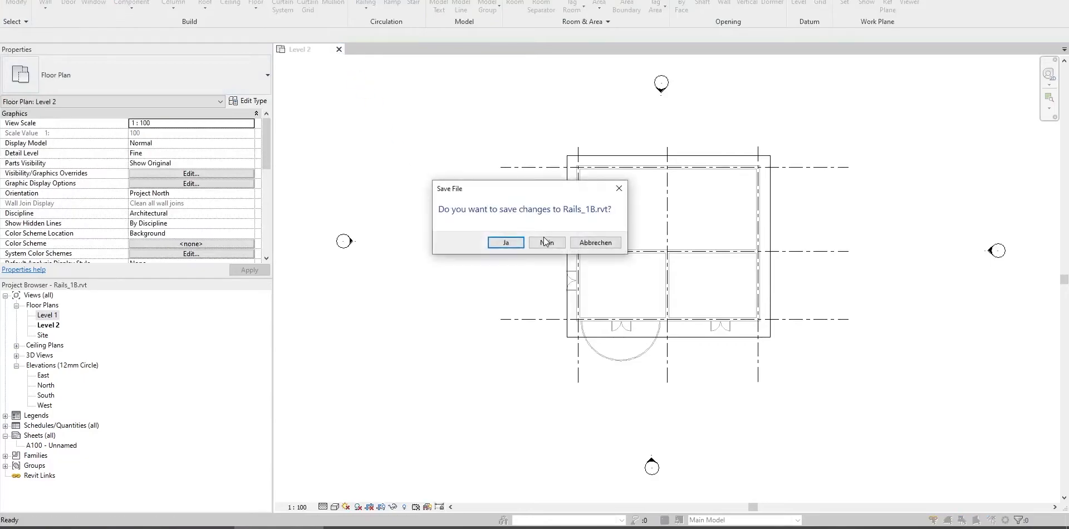
left_click(543, 241)
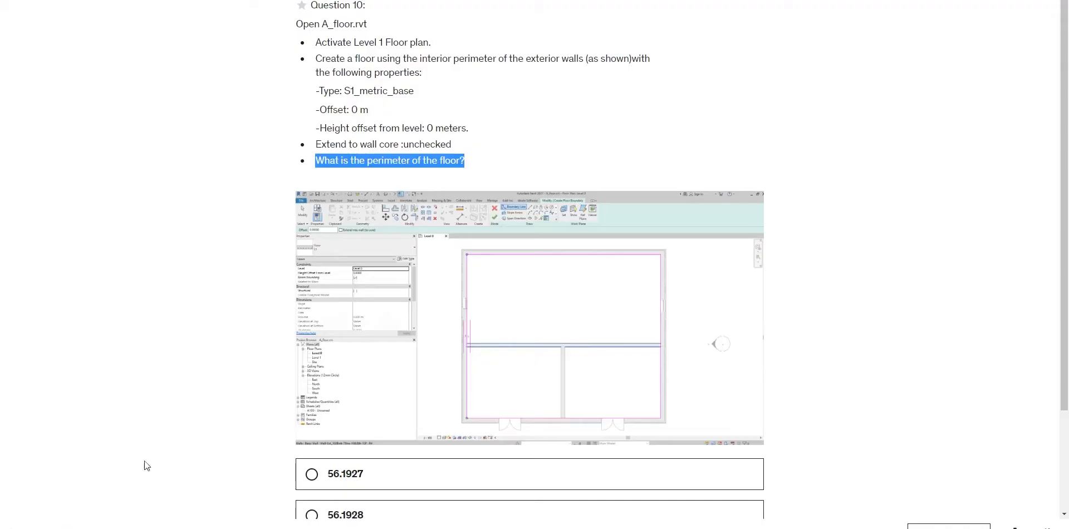
Return to Revit from the test page, open A_floor.rvt and activate its Level 1 floor plan
key("alt+Tab")
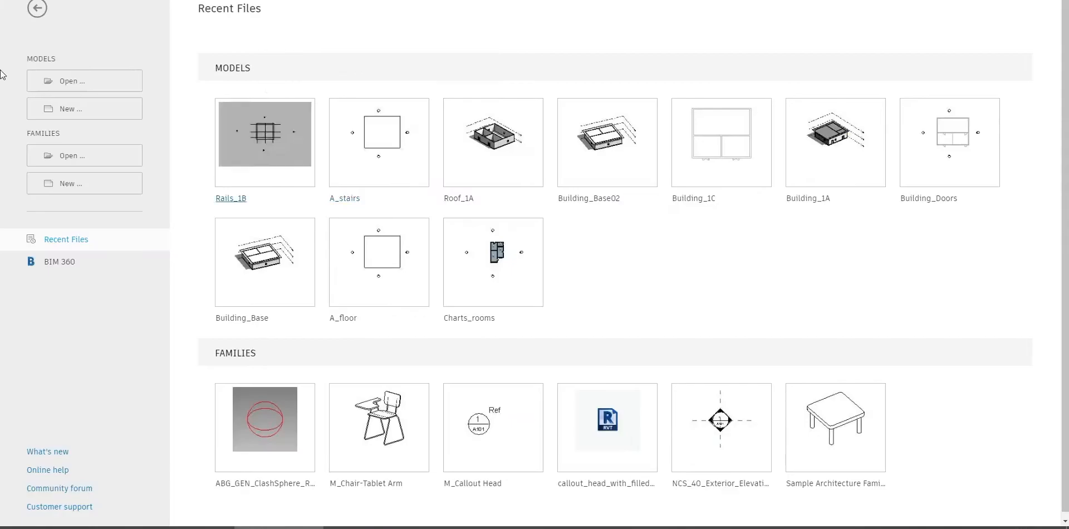
left_click(334, 159)
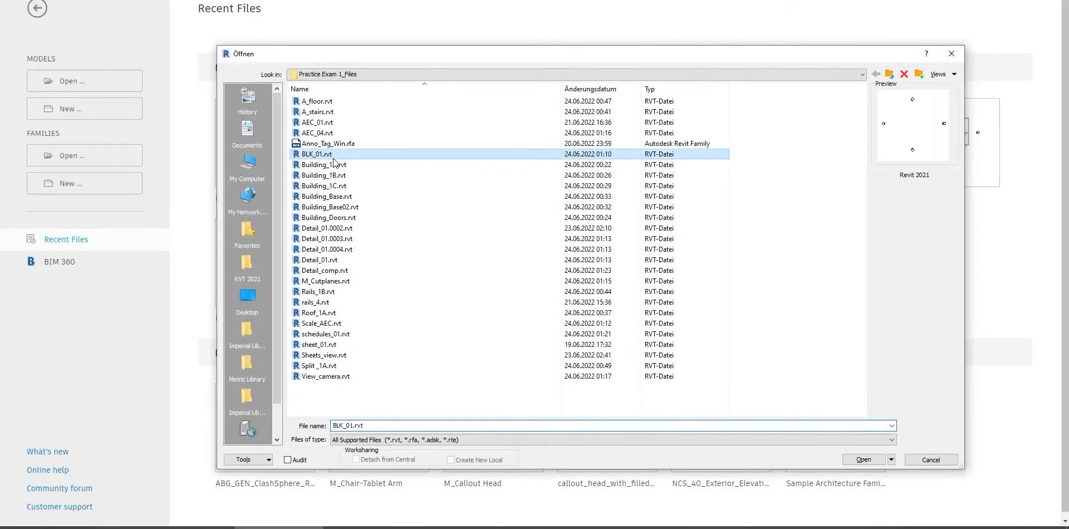
key("a")
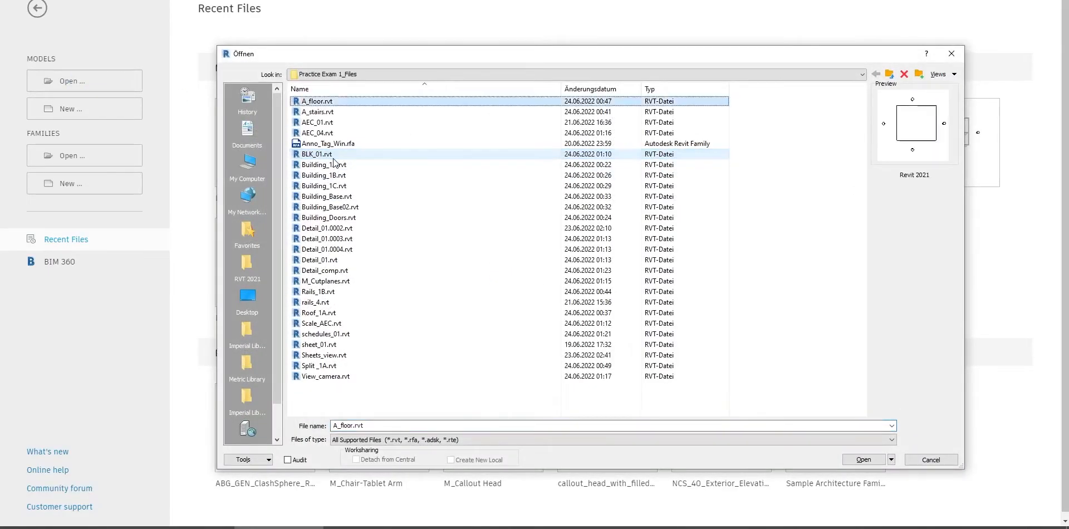
double_click(326, 102)
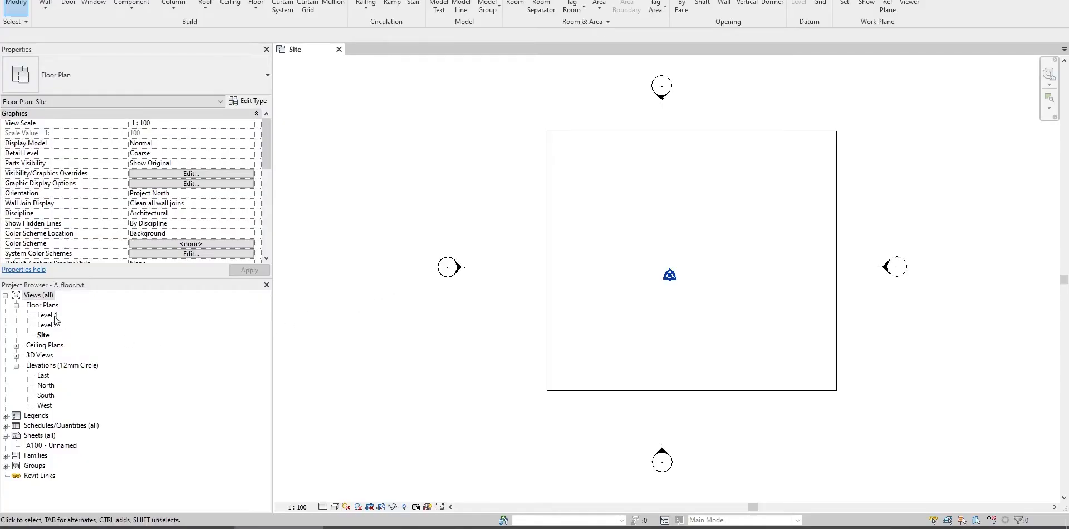
double_click(55, 316)
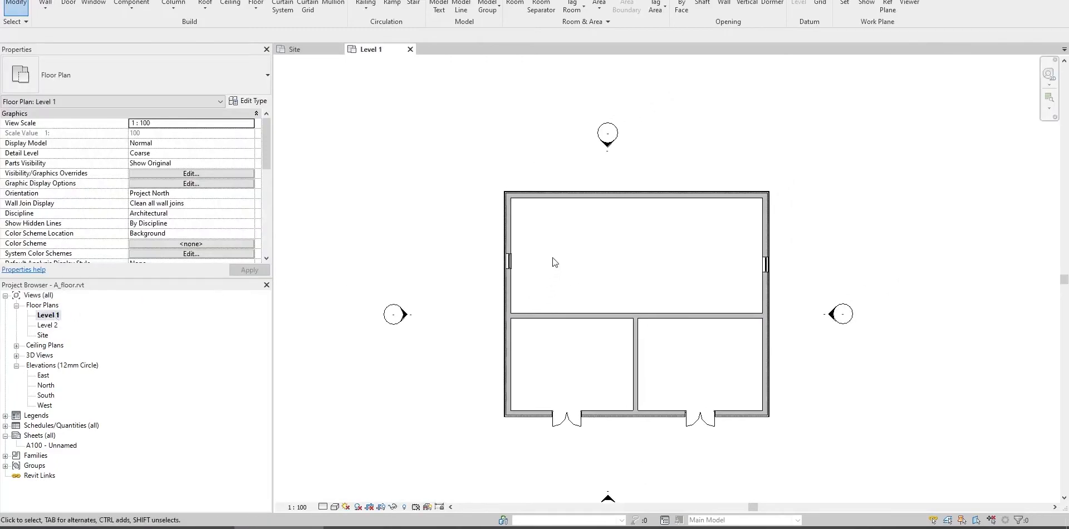
scroll(554, 262, "up", 1)
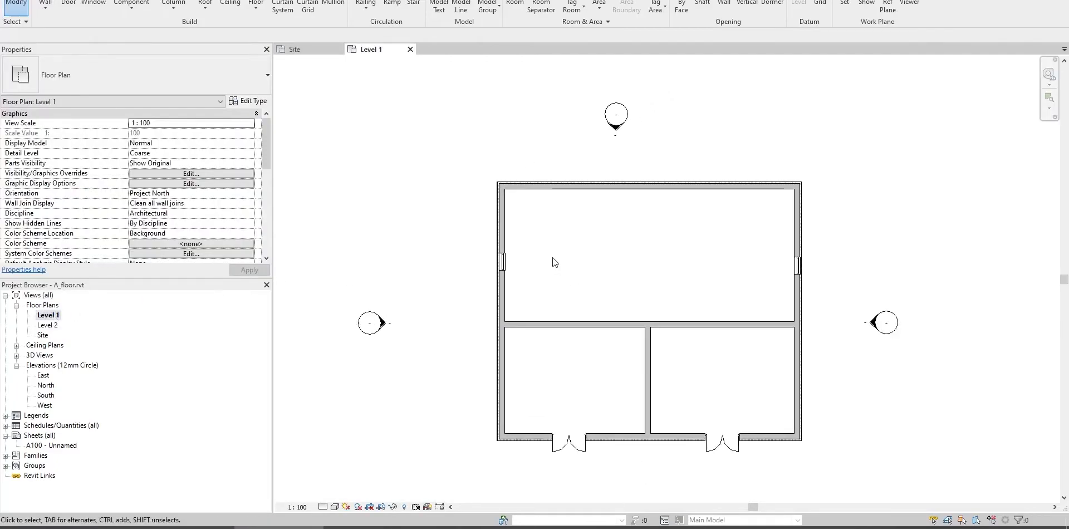
Start an architectural floor on Level 1 and check its S1_metric_base type and zero offsets against Question 10's requirements
left_click(253, 14)
left_click(272, 28)
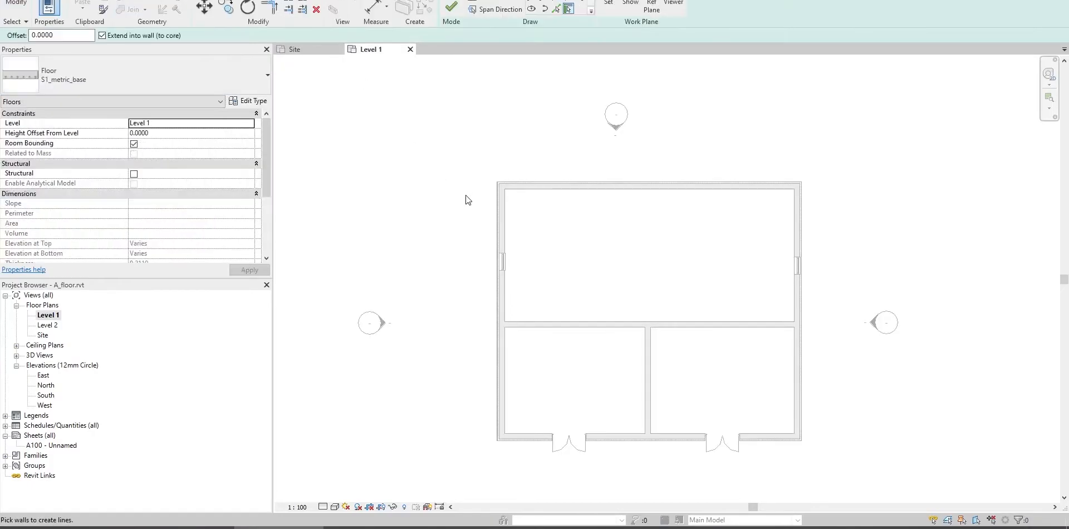
key("alt+Tab")
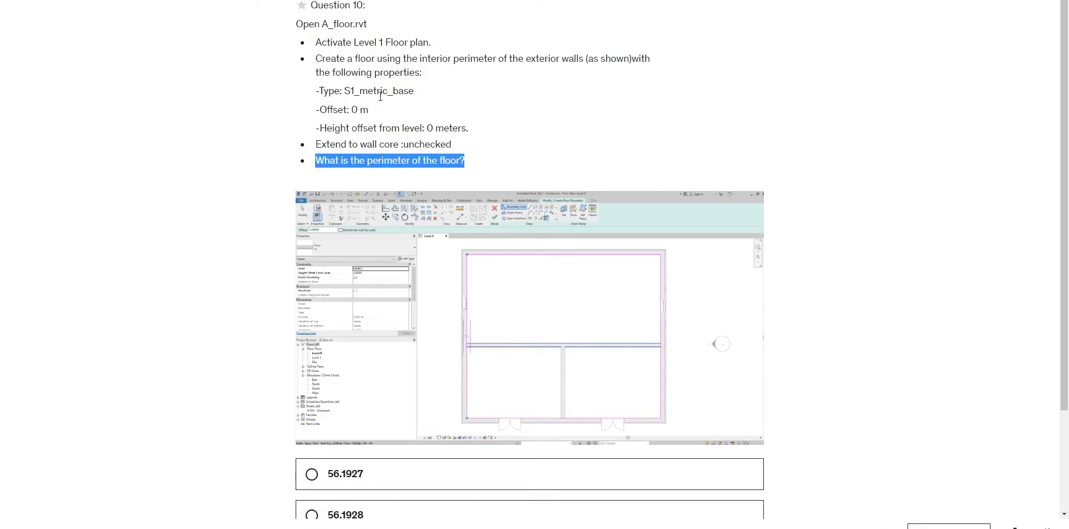
key("alt+Tab")
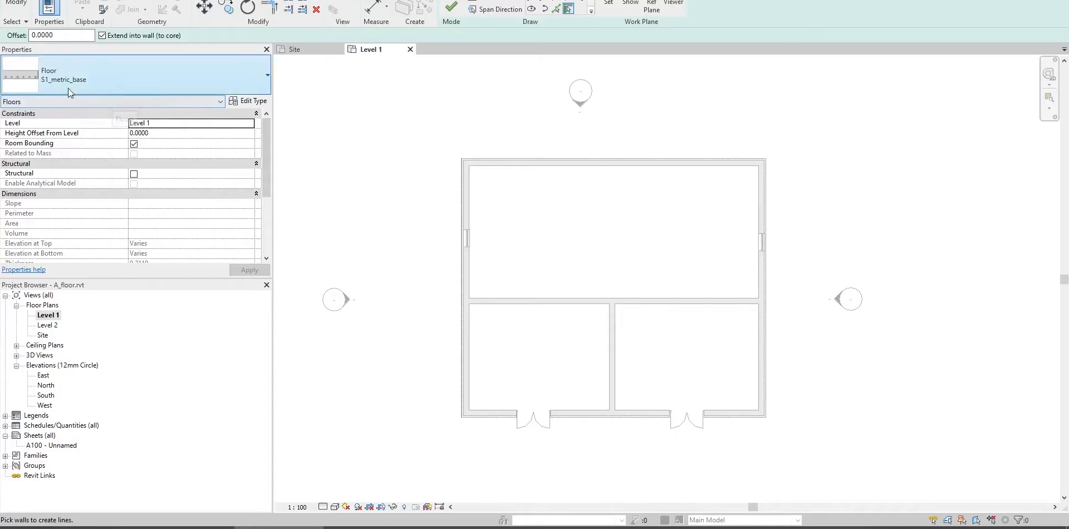
key("alt+Tab")
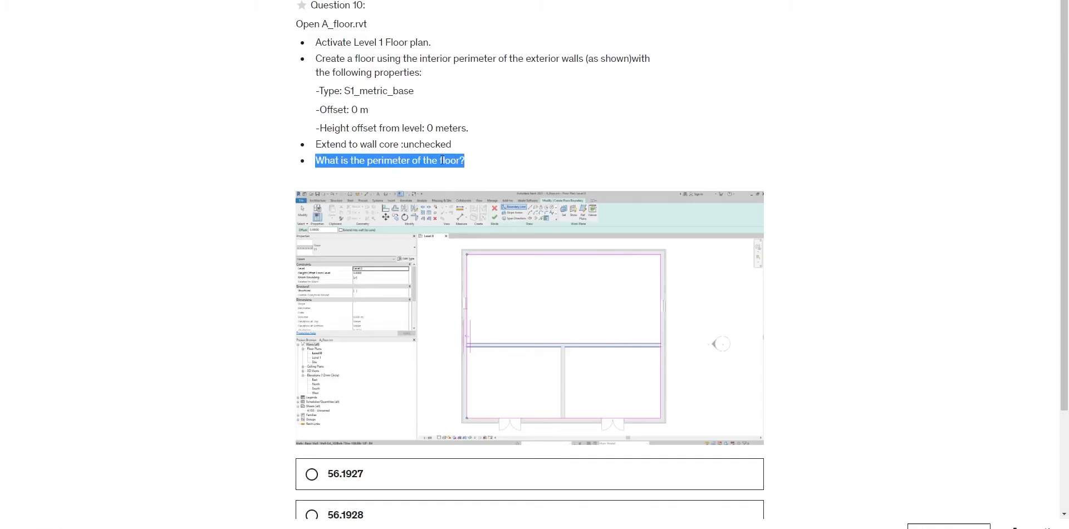
key("alt+Tab")
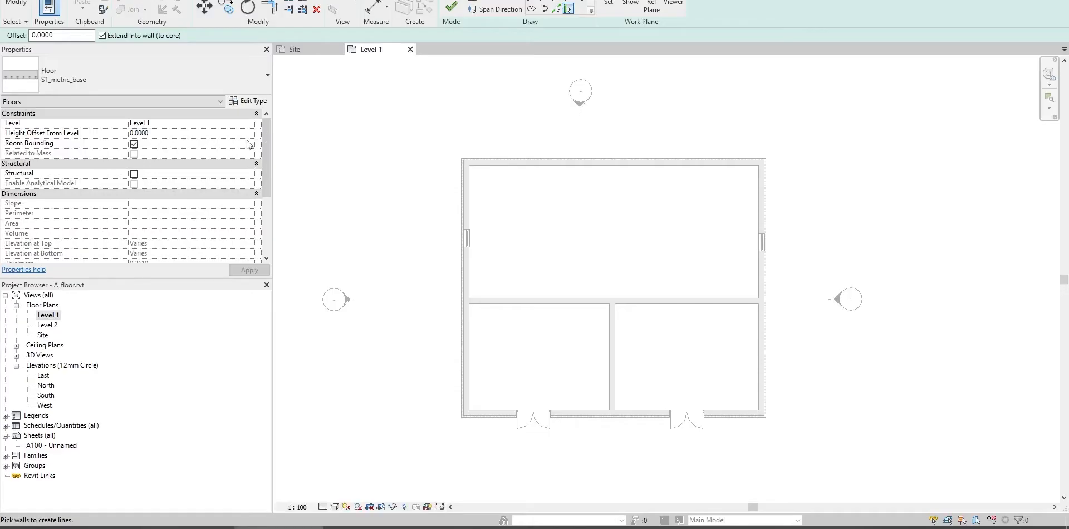
Recheck the wall core requirement on the test page and turn off Extend into wall (to core) for the floor in Revit
key("alt+Tab")
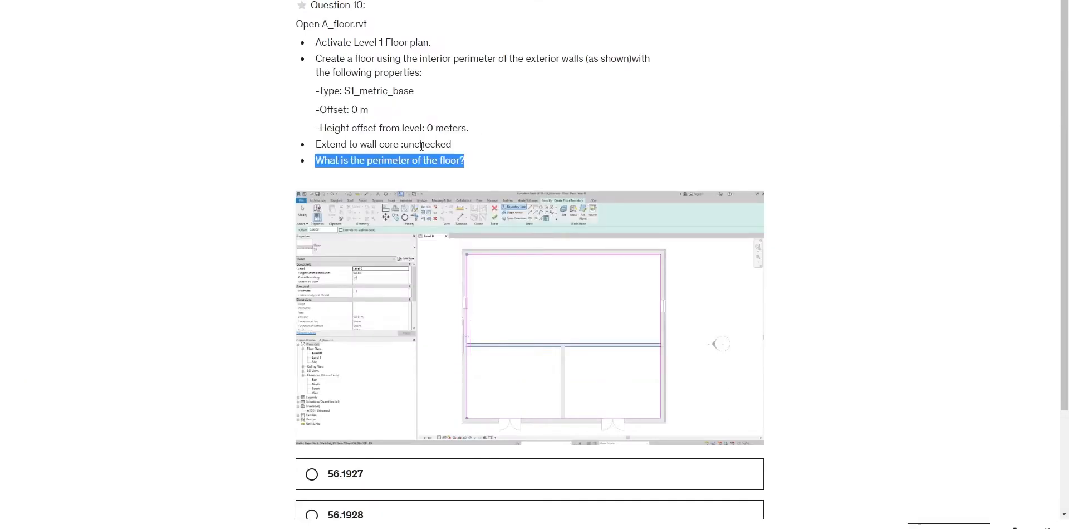
key("alt+Tab")
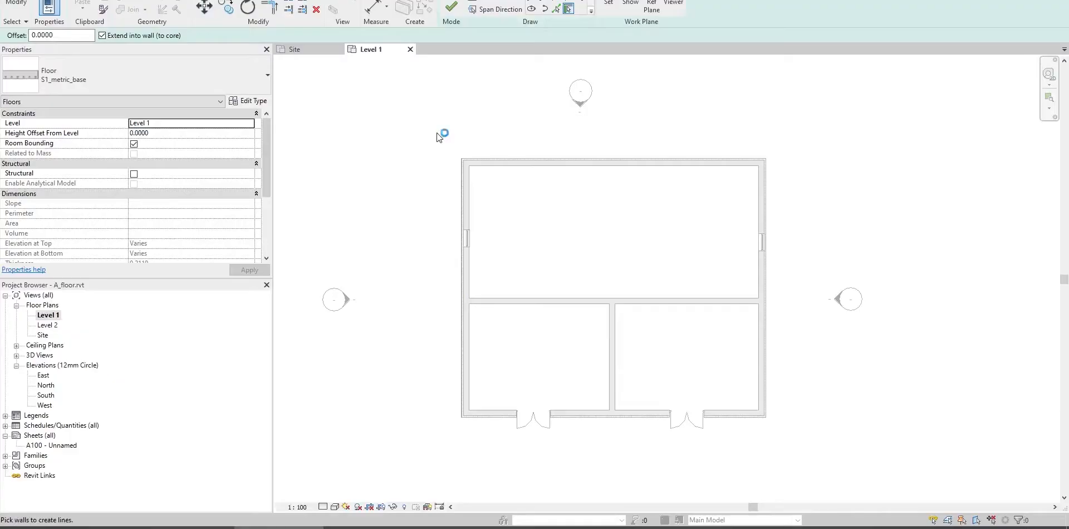
key("alt+Tab")
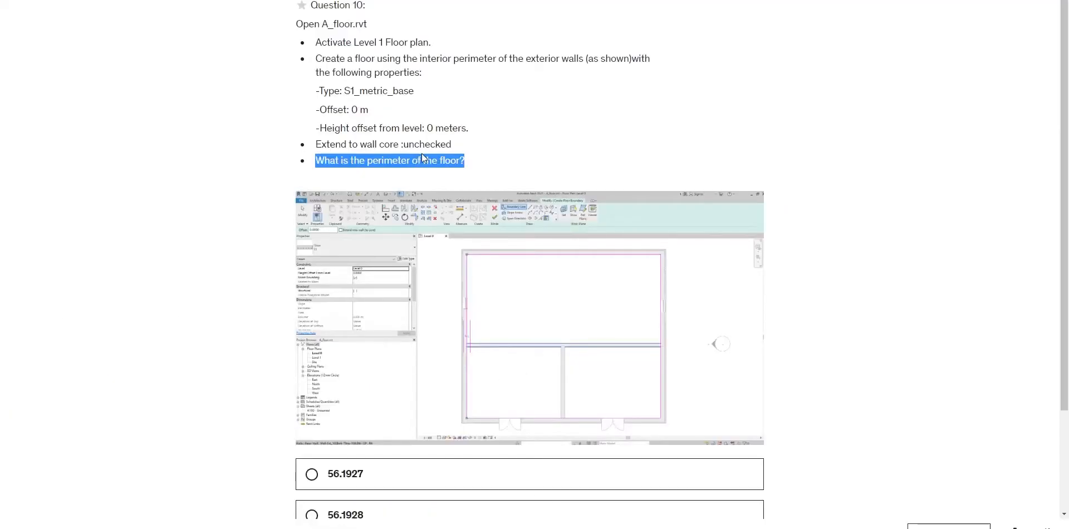
key("alt+Tab")
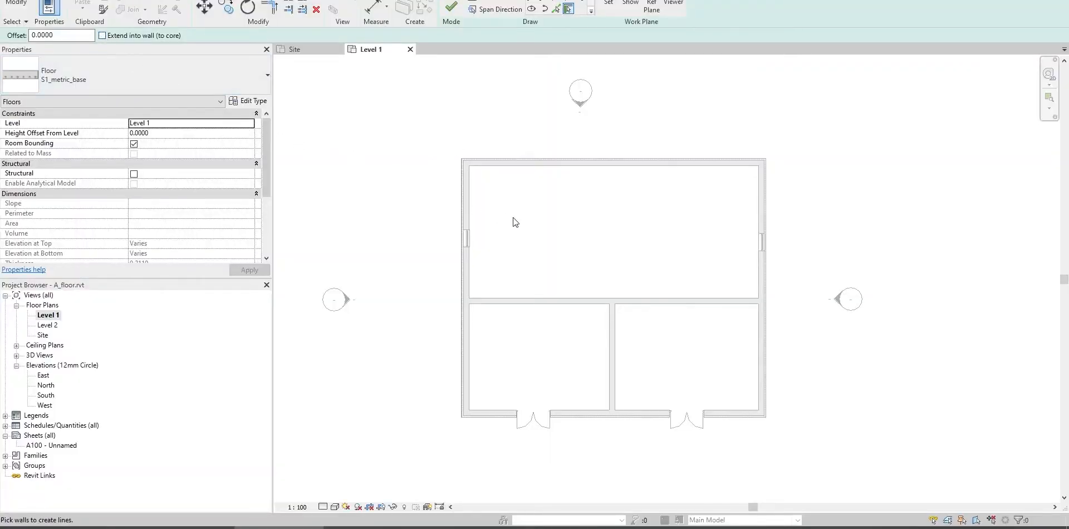
key("alt+Tab")
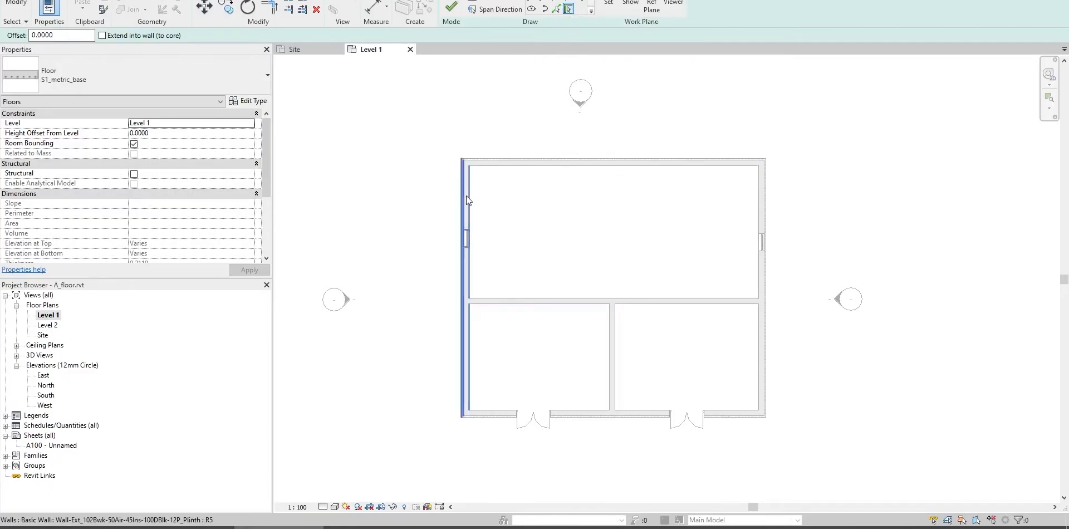
Create the floor boundary along the interior faces of the whole exterior wall chain and finish the floor
scroll(468, 206, "up", 2)
key("Tab")
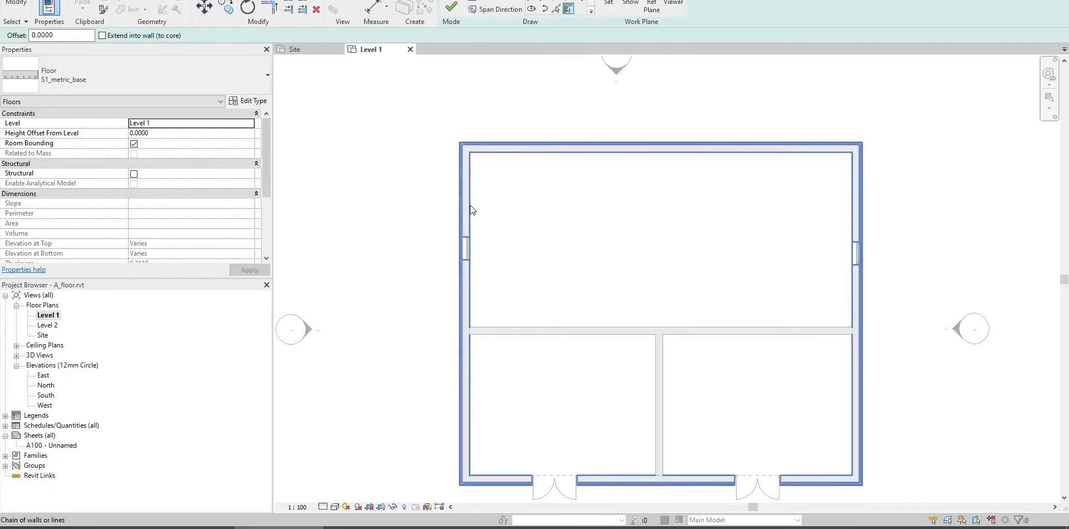
left_click(470, 206)
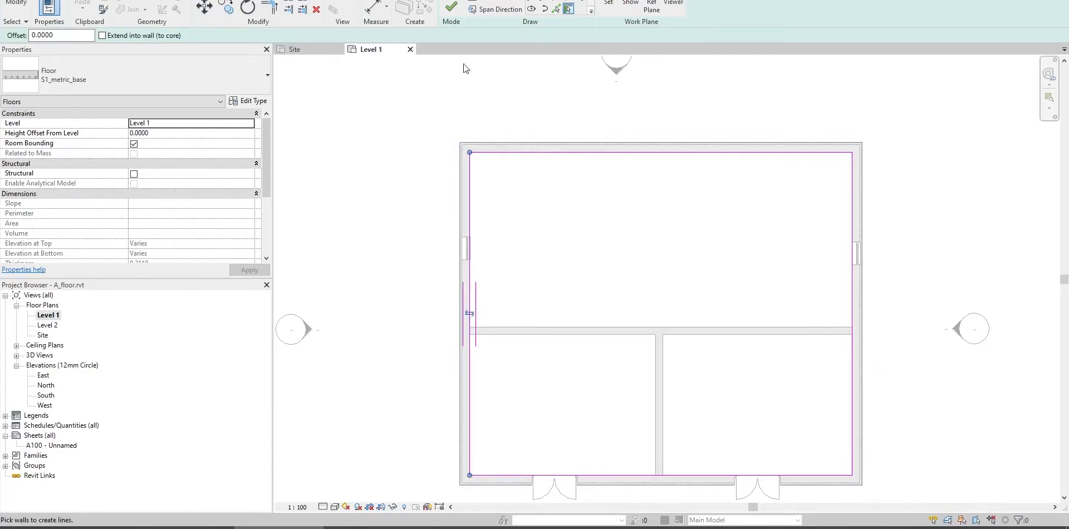
left_click(451, 8)
middle_click_drag(558, 320, 540, 278)
Recheck what Question 10 asks on the test page, and read the new floor's perimeter in its Revit properties
key("alt+Tab")
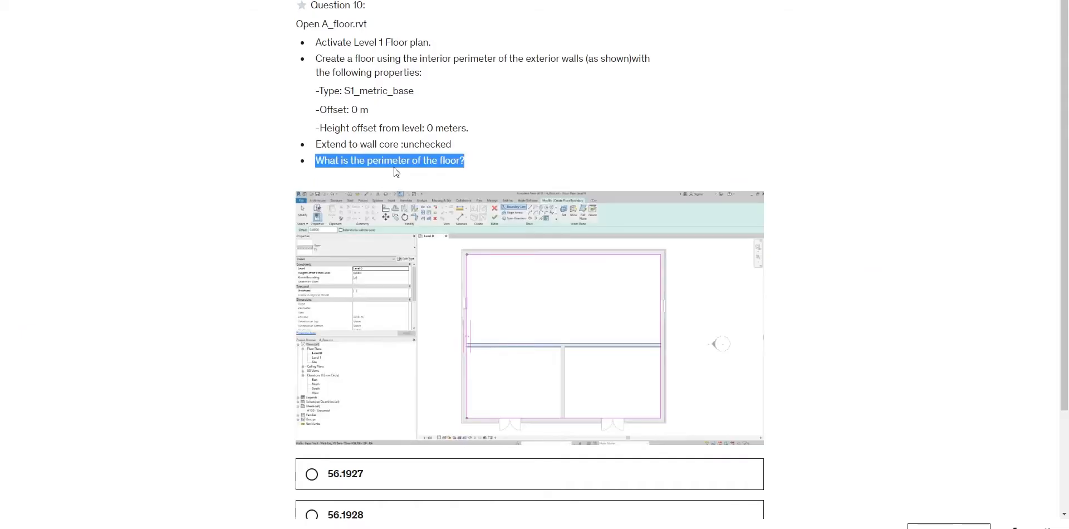
key("alt+Tab")
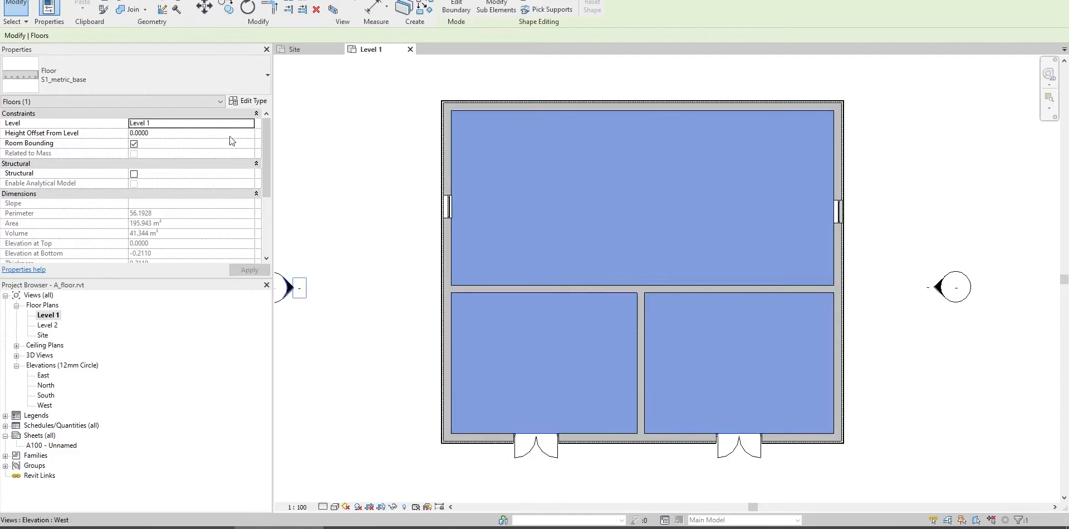
left_click_drag(265, 160, 262, 191)
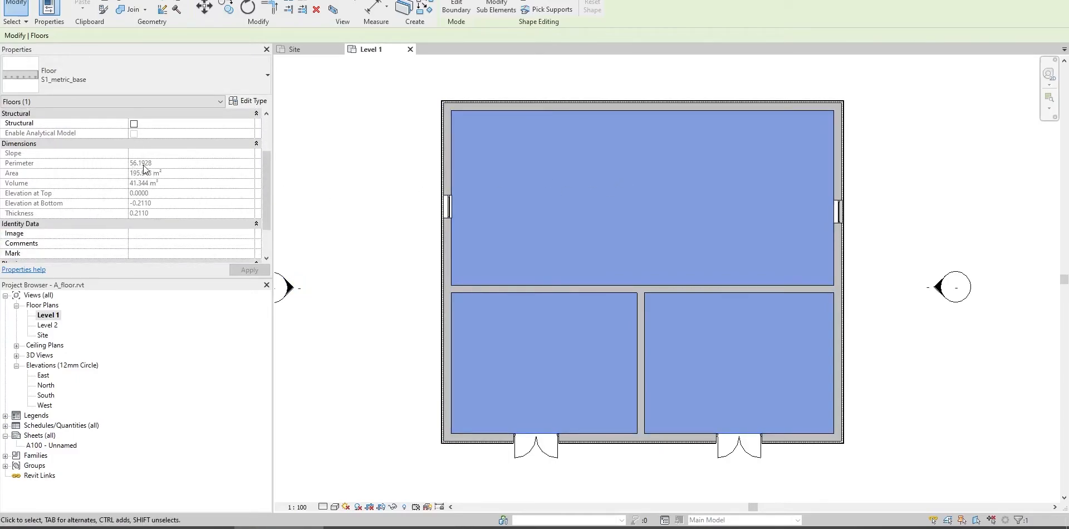
Select 56.1928 as the answer to Question 10 on the test page and continue to Question 11
key("alt+Tab")
scroll(213, 235, "down", 1)
scroll(212, 236, "down", 3)
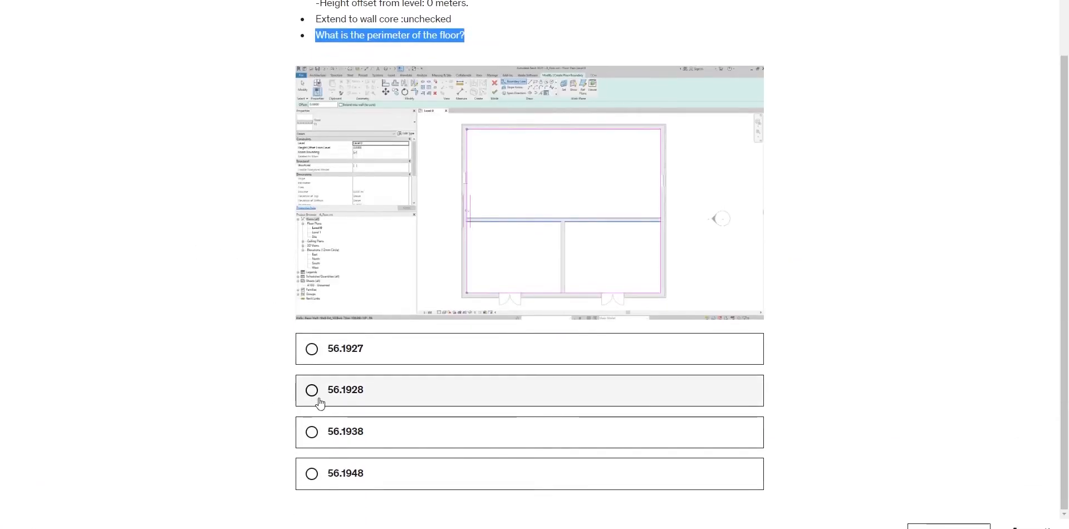
left_click(339, 400)
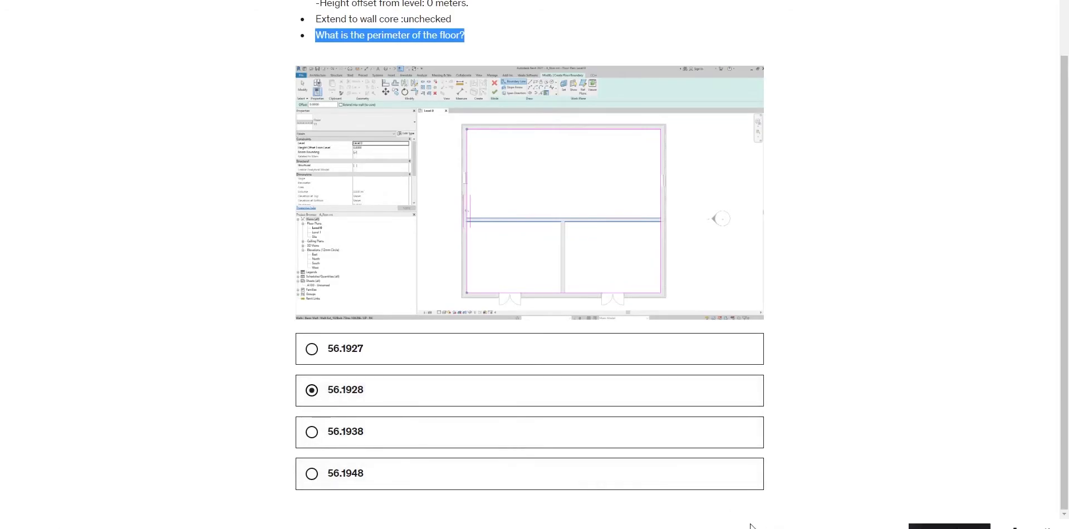
left_click(949, 526)
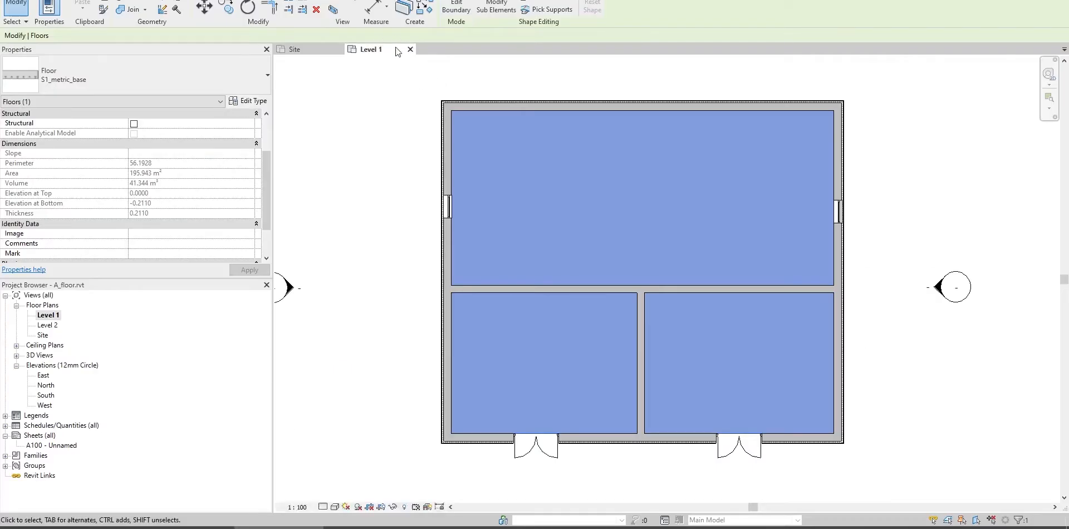
Close all views of A_floor.rvt in Revit without saving the changes
left_click(410, 49)
left_click(338, 49)
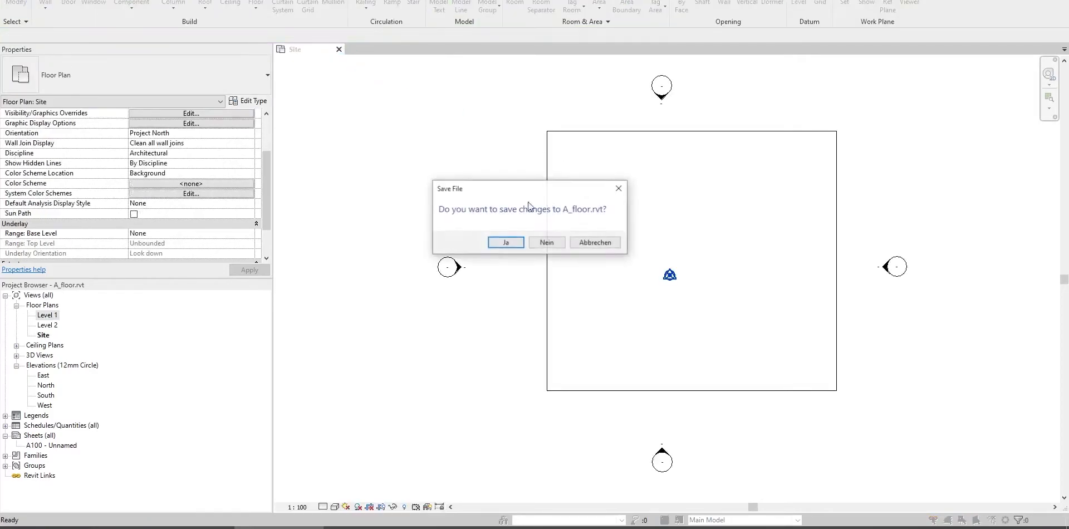
left_click(546, 242)
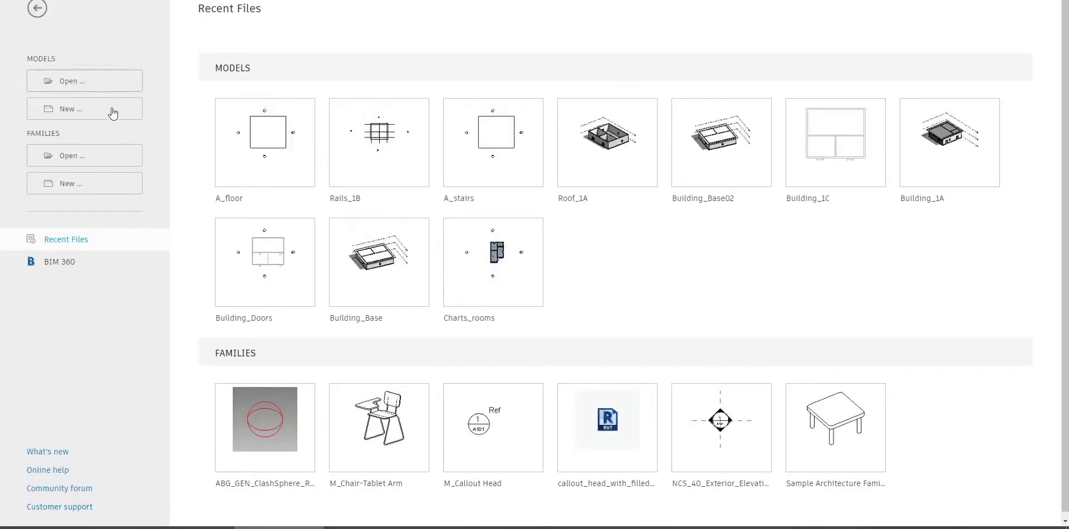
Open the Split _1A.rvt model from the Practice Exam 1_Files folder
left_click(93, 88)
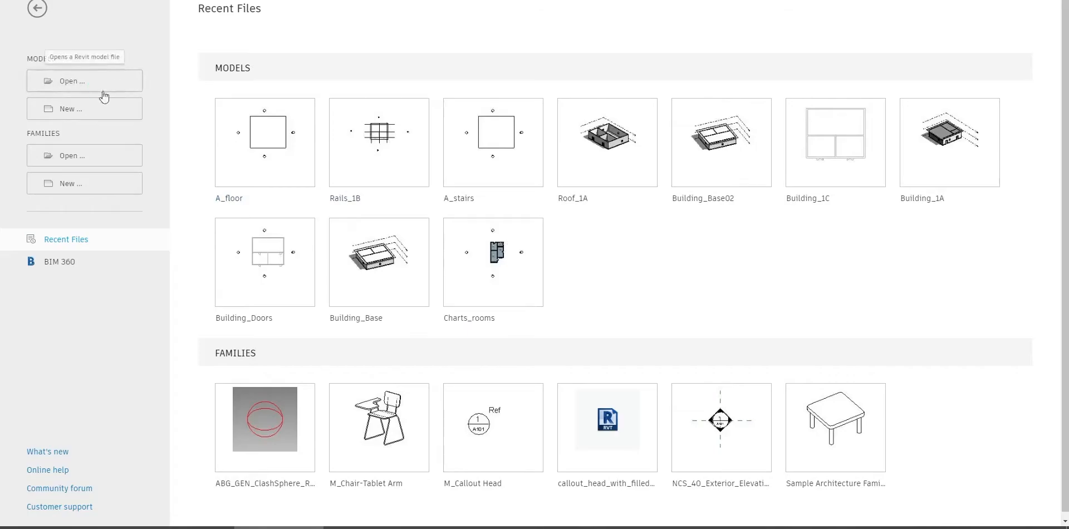
left_click(326, 323)
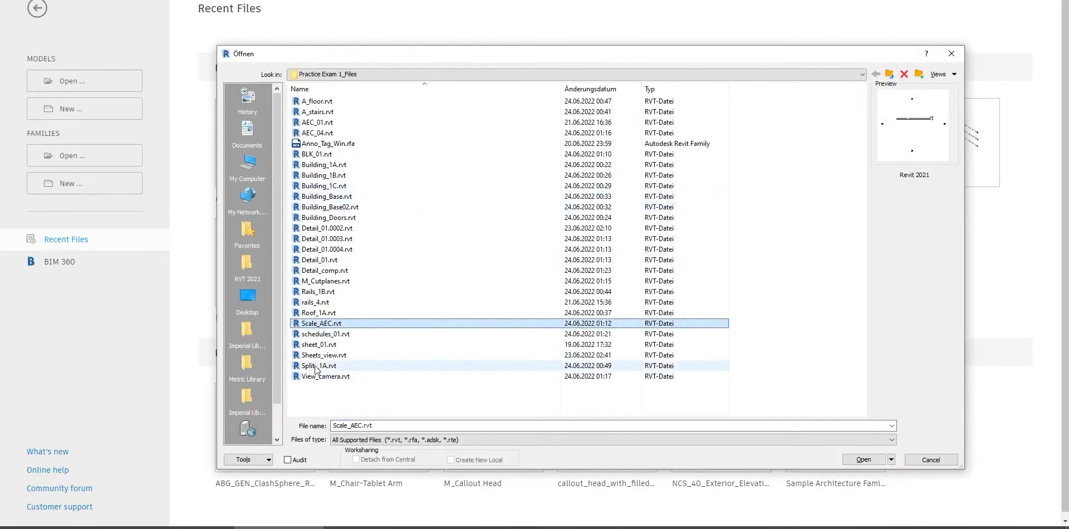
key("Down")
key("Down")
key("Down")
key("Down")
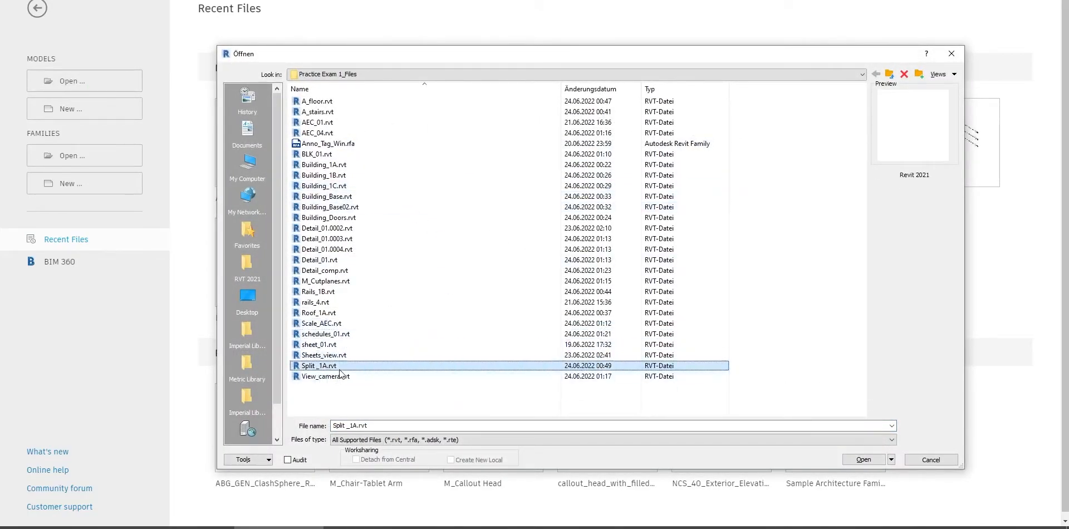
double_click(339, 366)
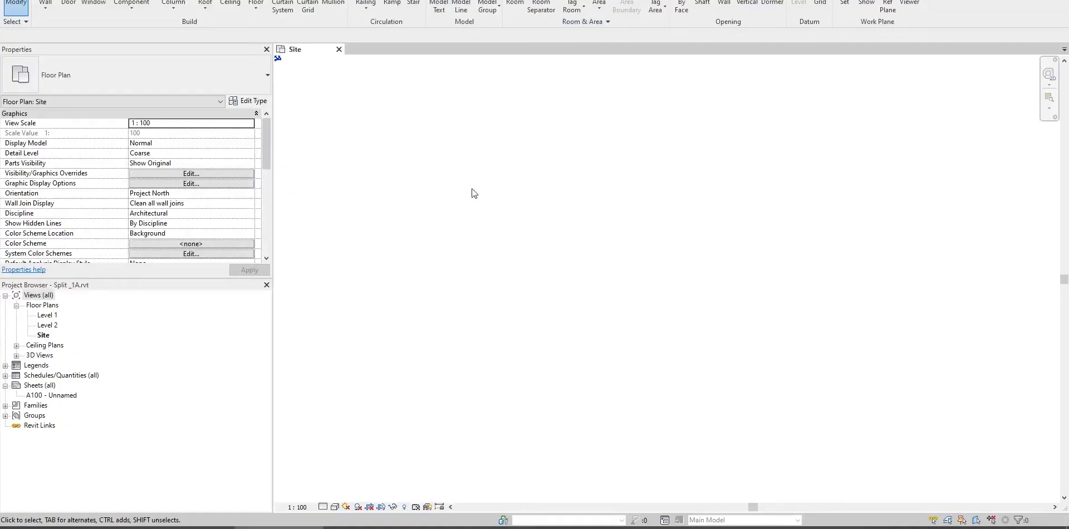
Activate the Level 2 floor plan, and compare its wall and reference line with the image in Question 11
double_click(51, 325)
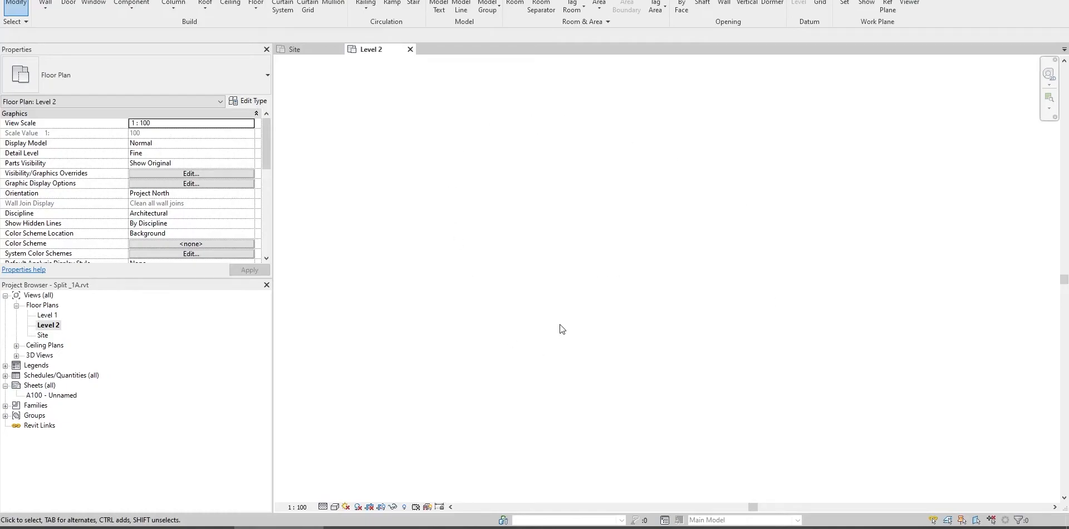
key("z")
key("f")
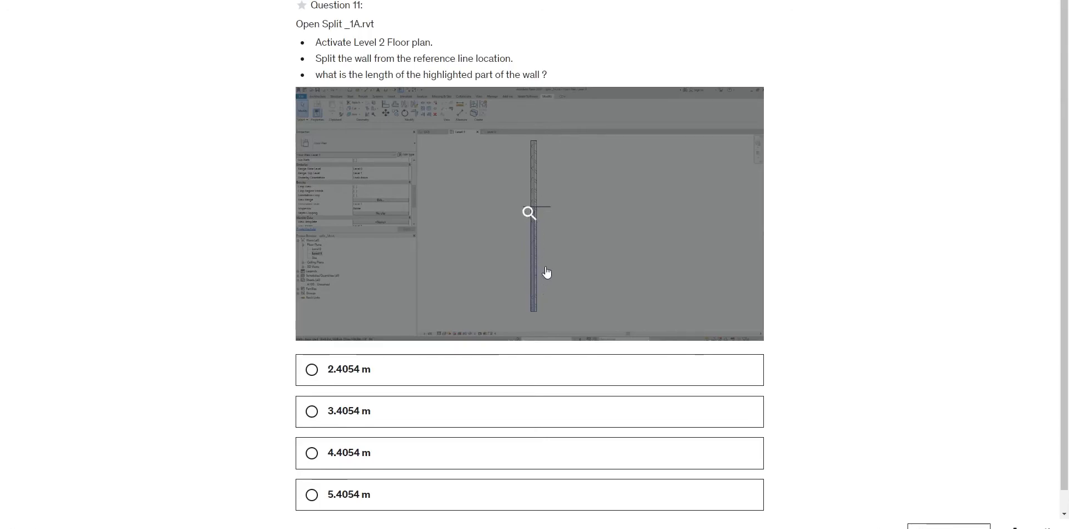
key("alt+Tab")
middle_click_drag(601, 298, 541, 268)
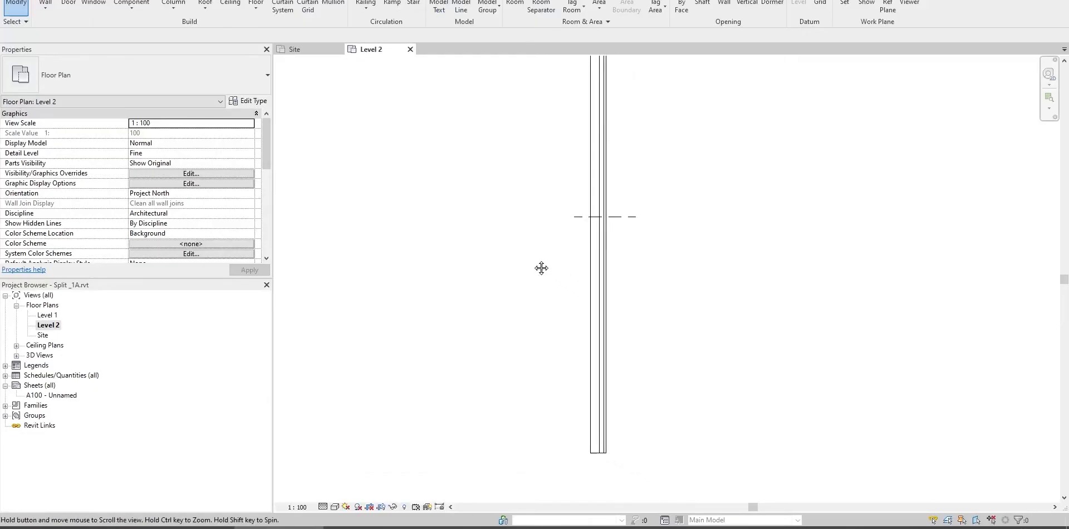
middle_click_drag(578, 237, 546, 241)
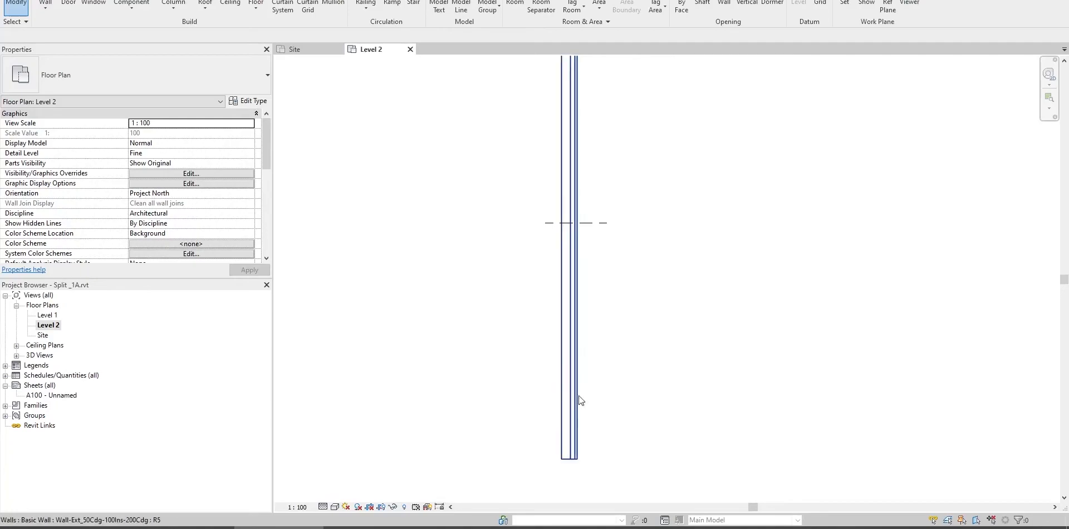
Place an aligned dimension from the wall's lower end to the reference line, and return to Question 11 on the test page
key("d")
key("i")
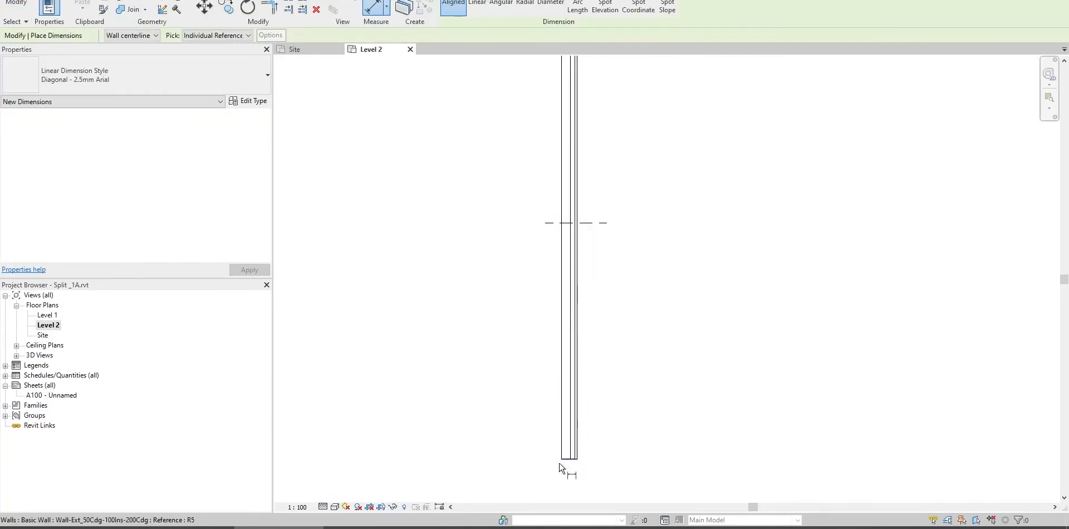
left_click(568, 465)
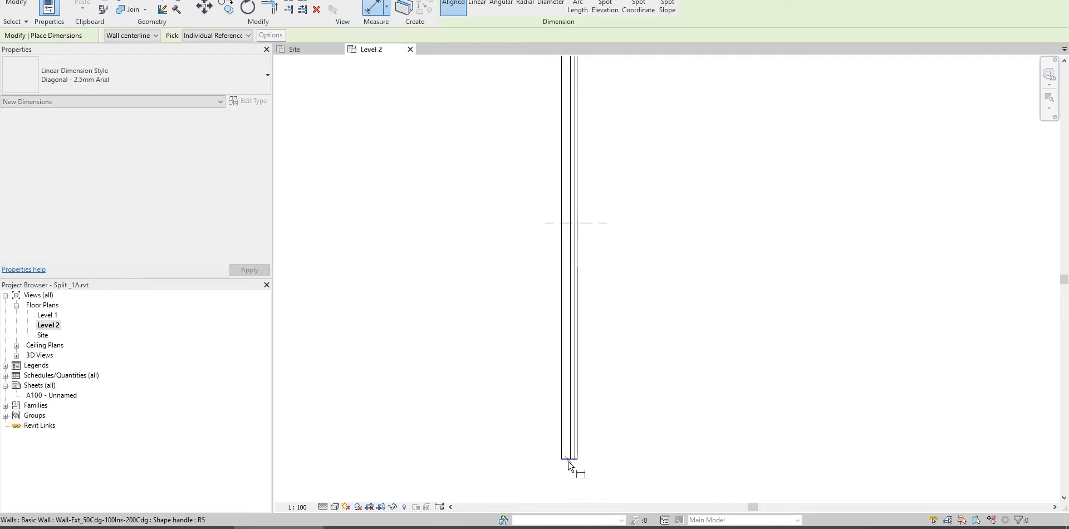
left_click(593, 229)
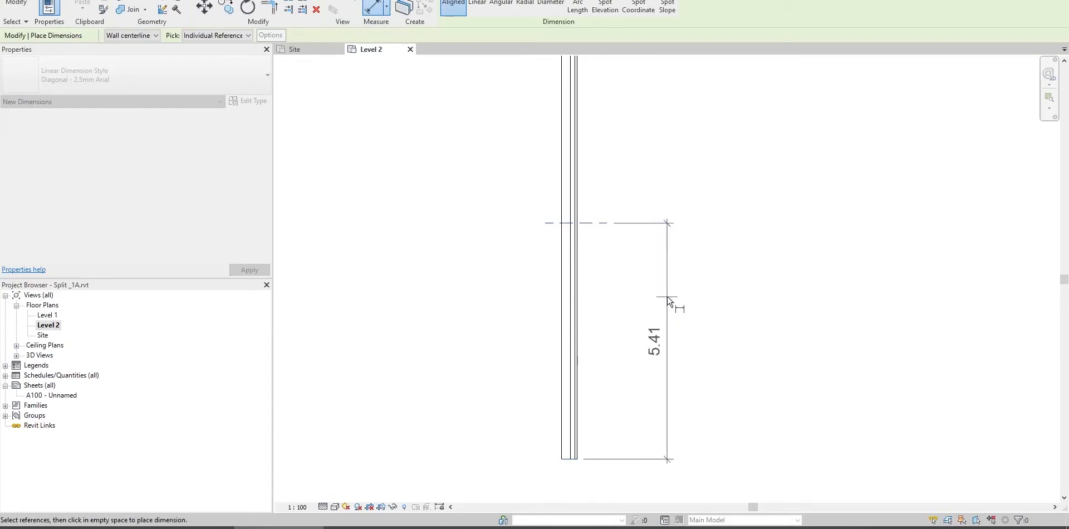
left_click(670, 305)
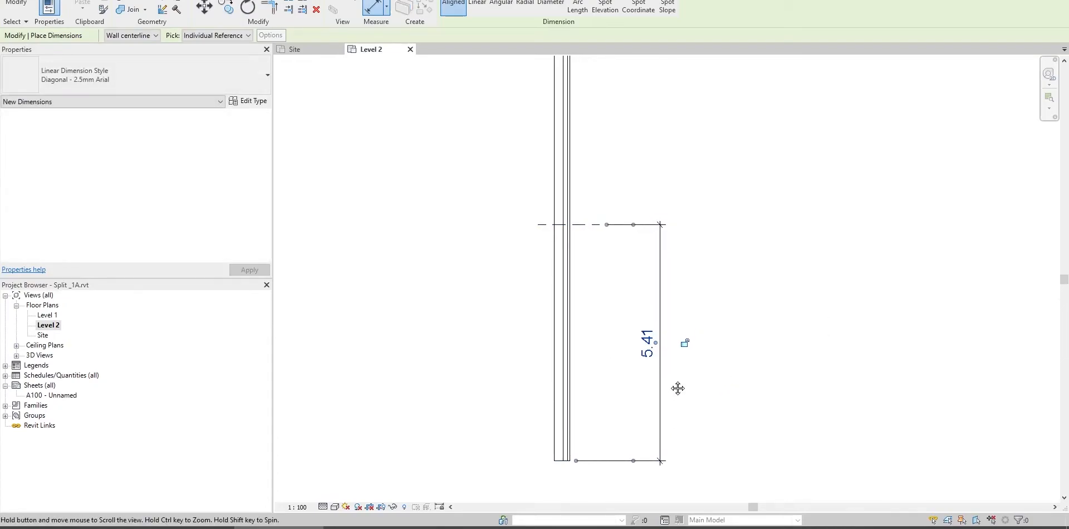
middle_click_drag(680, 386, 583, 389)
middle_click_drag(576, 307, 647, 313)
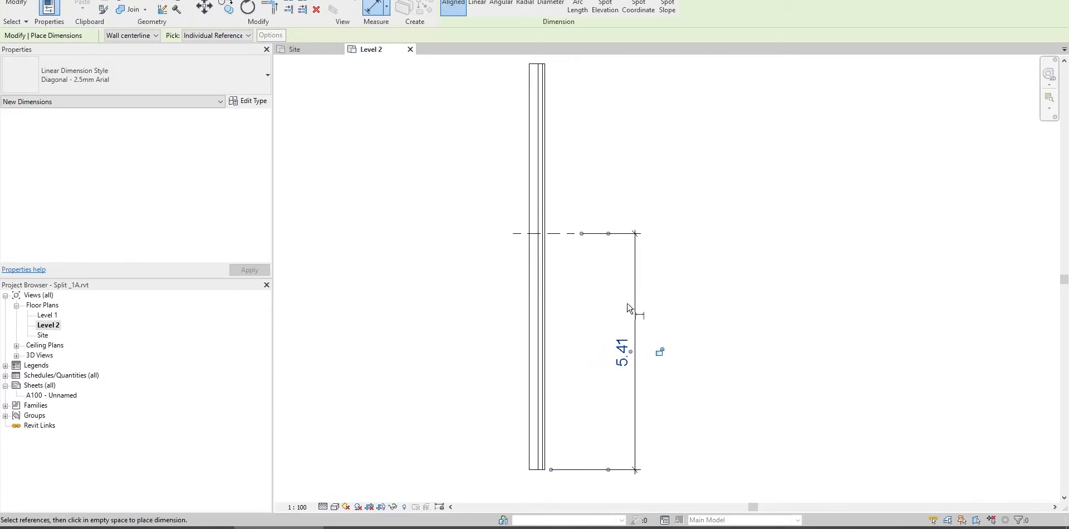
middle_click_drag(635, 328, 639, 329)
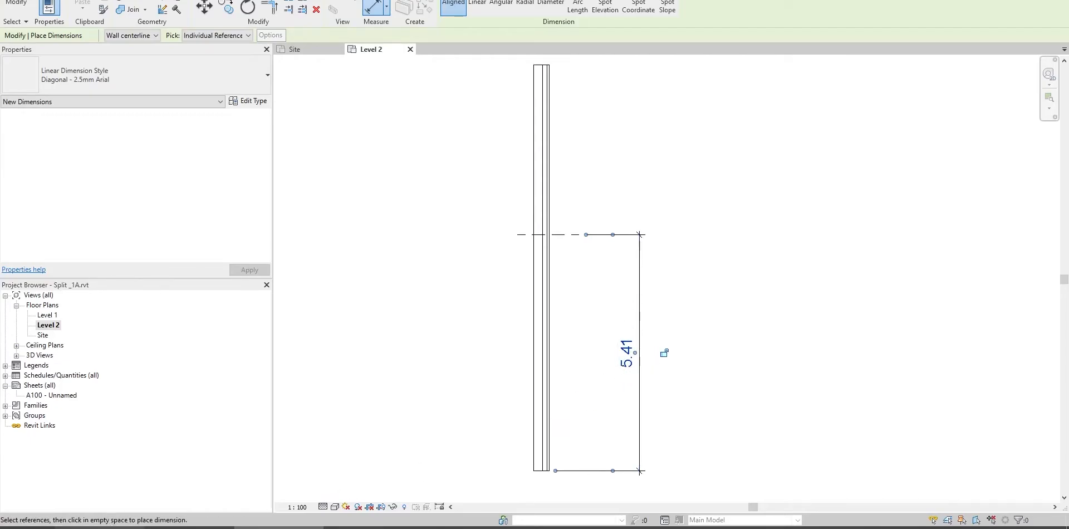
key("alt+Tab")
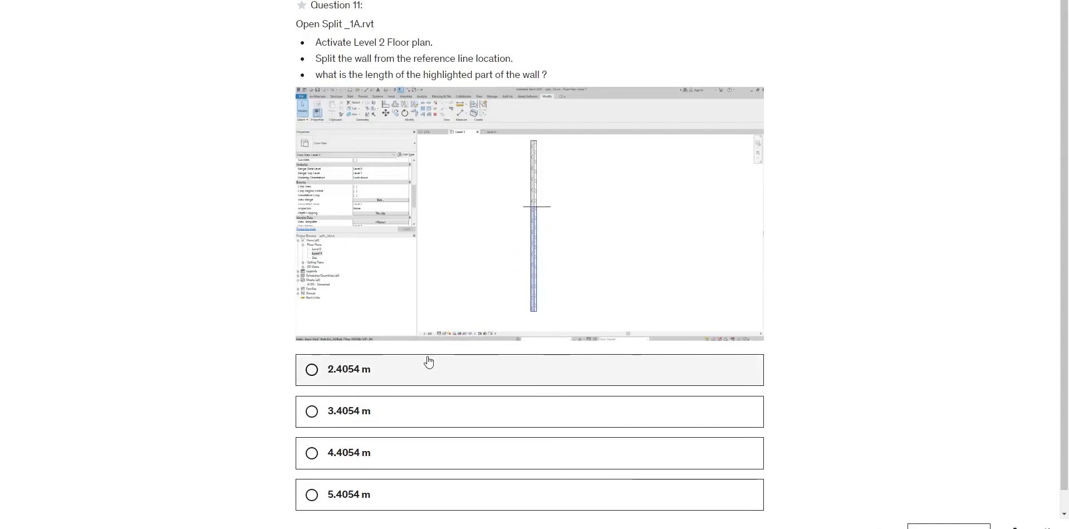
Check the answer choices for Question 11, and end the aligned dimension command in Revit
scroll(428, 361, "down", 1)
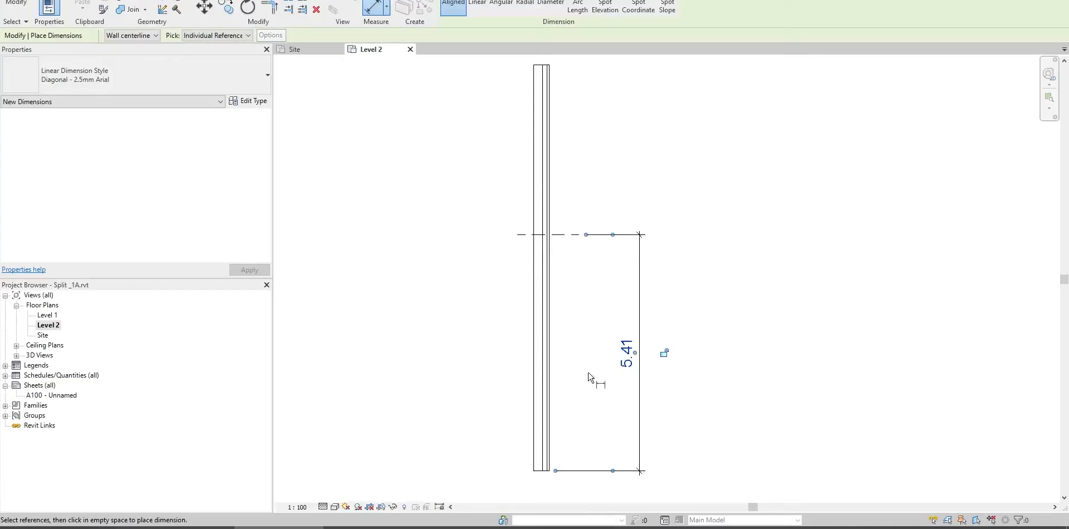
middle_click_drag(643, 359, 643, 272)
scroll(596, 337, "up", 2)
key("Escape")
key("Escape")
Set the project's length units in meters to custom rounding with four decimal places
scroll(618, 355, "down", 3)
key("u")
key("n")
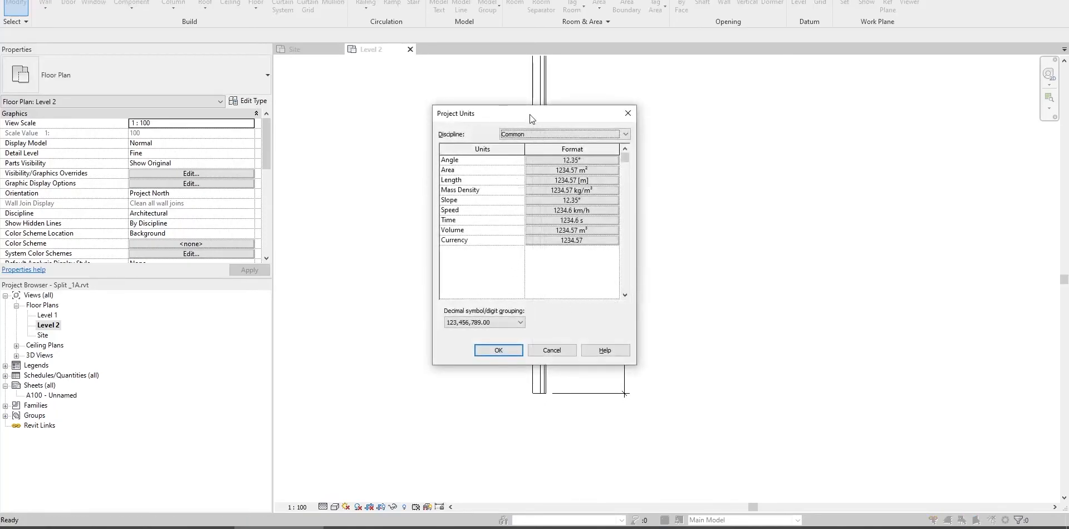
left_click_drag(539, 114, 663, 98)
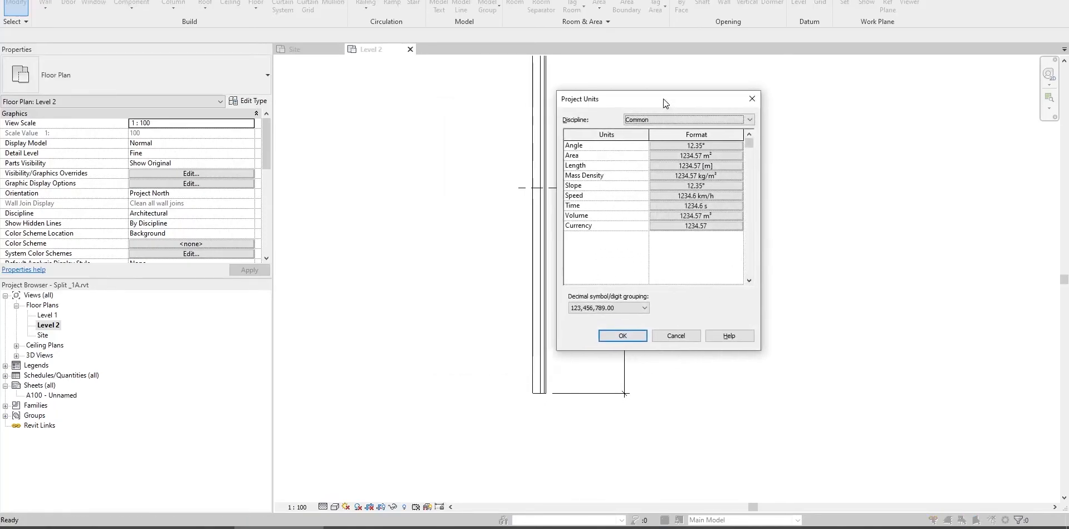
left_click(673, 164)
left_click(608, 193)
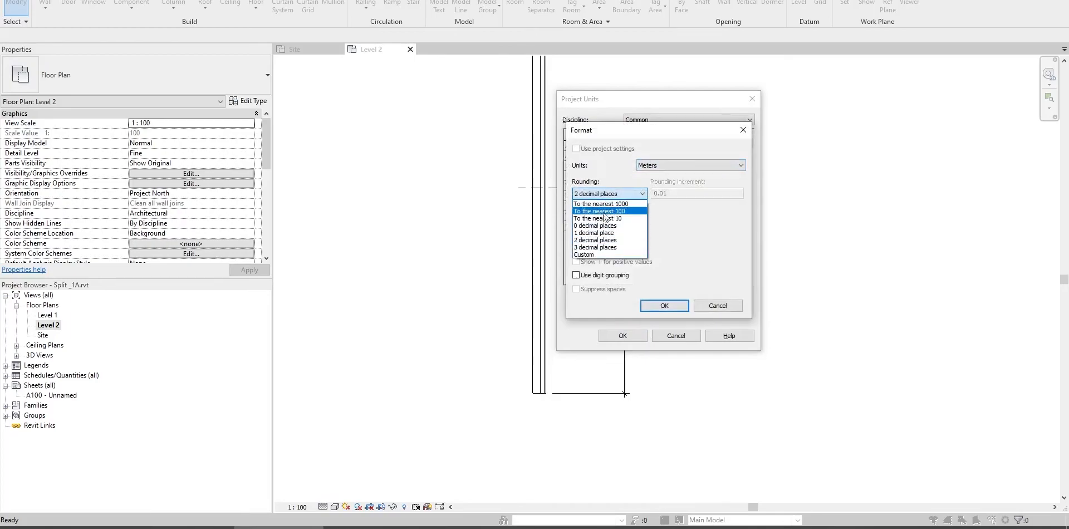
left_click(607, 255)
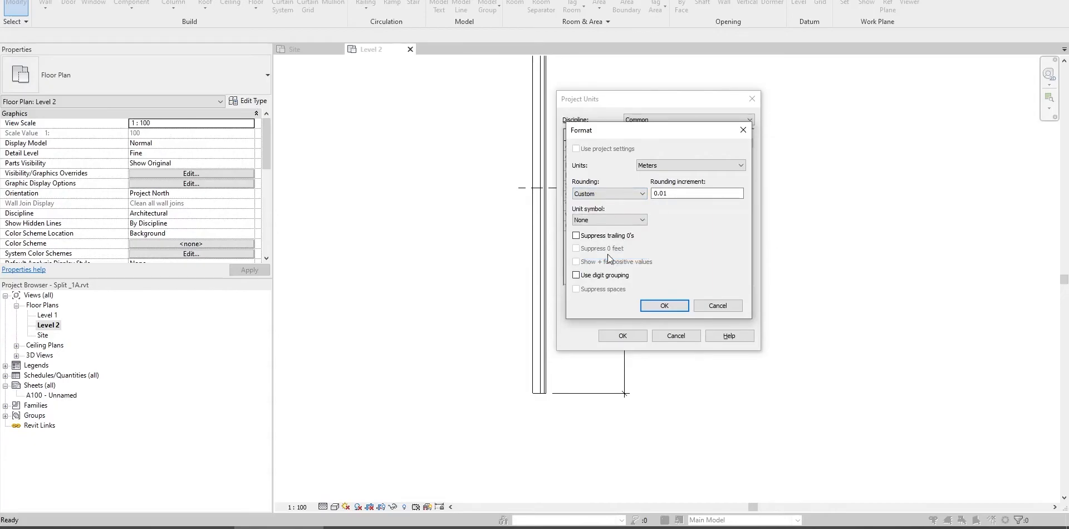
left_click(663, 194)
type("0")
left_click(664, 305)
left_click(635, 335)
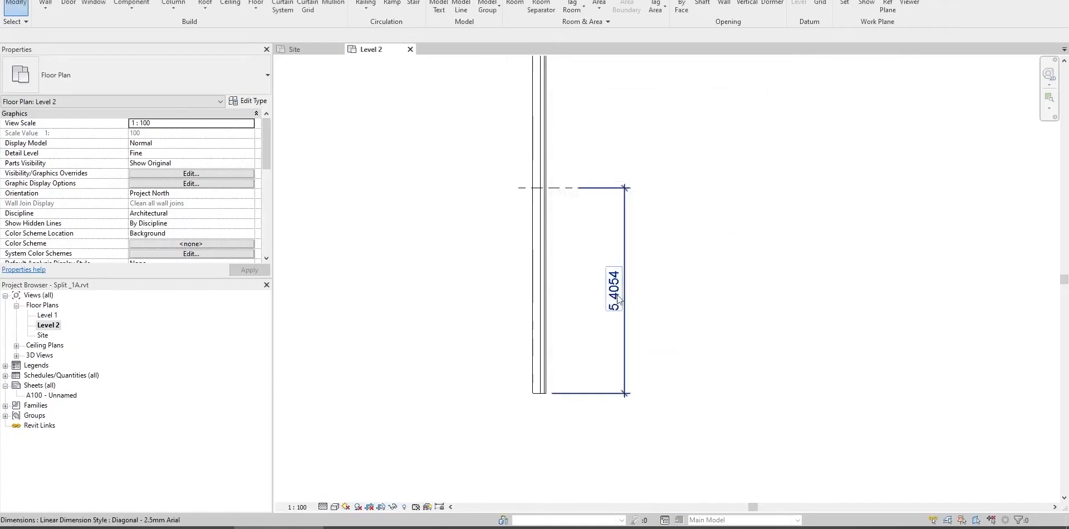
Select 4.4054 m as the answer to Question 11, and delete the aligned dimension beside the wall in Revit
scroll(615, 312, "up", 2)
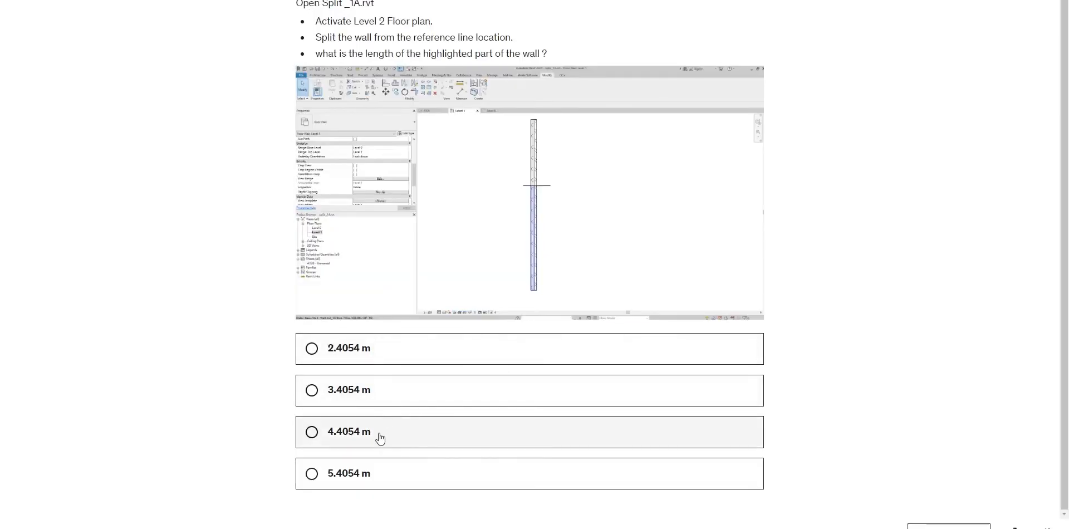
left_click(379, 438)
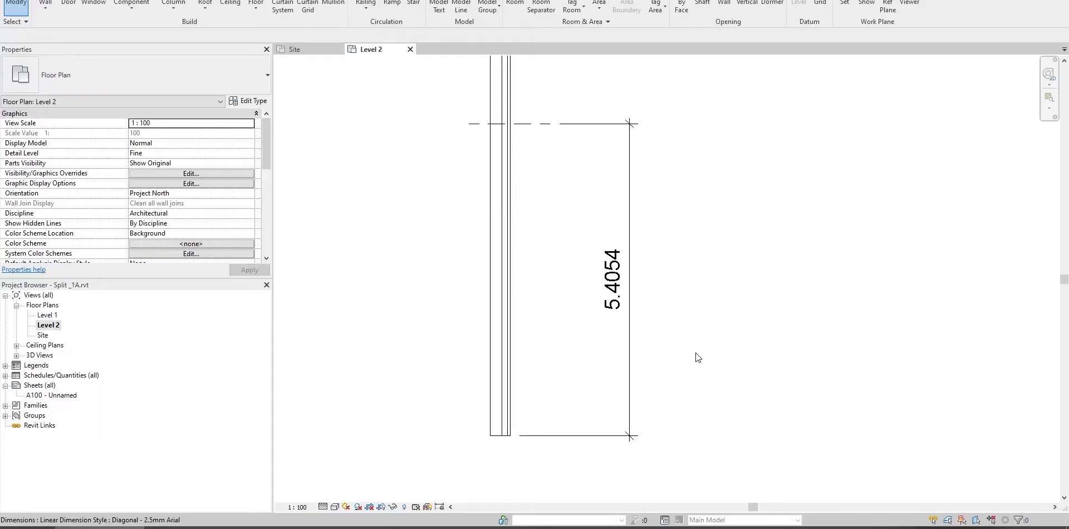
scroll(600, 282, "down", 2)
middle_click_drag(559, 236, 593, 277)
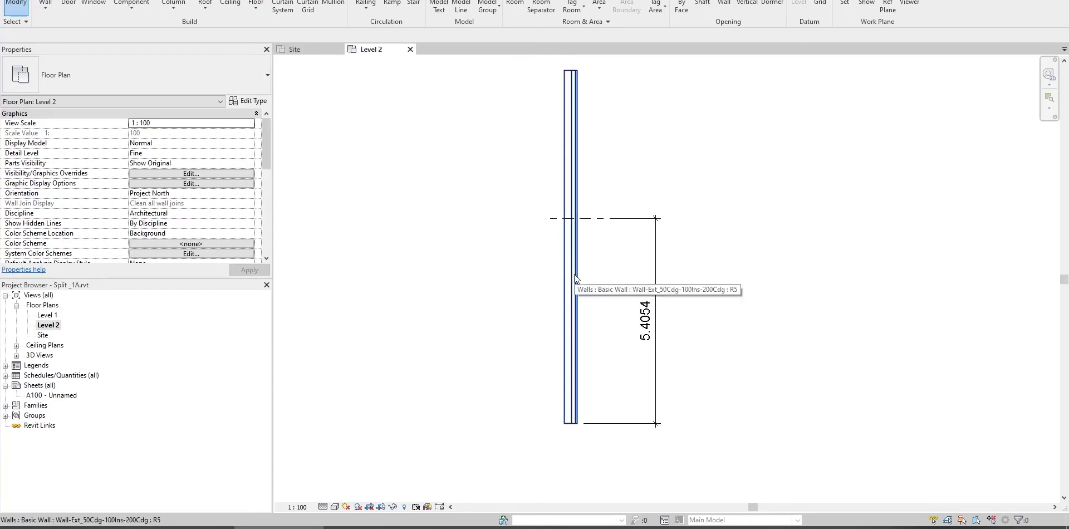
left_click(651, 317)
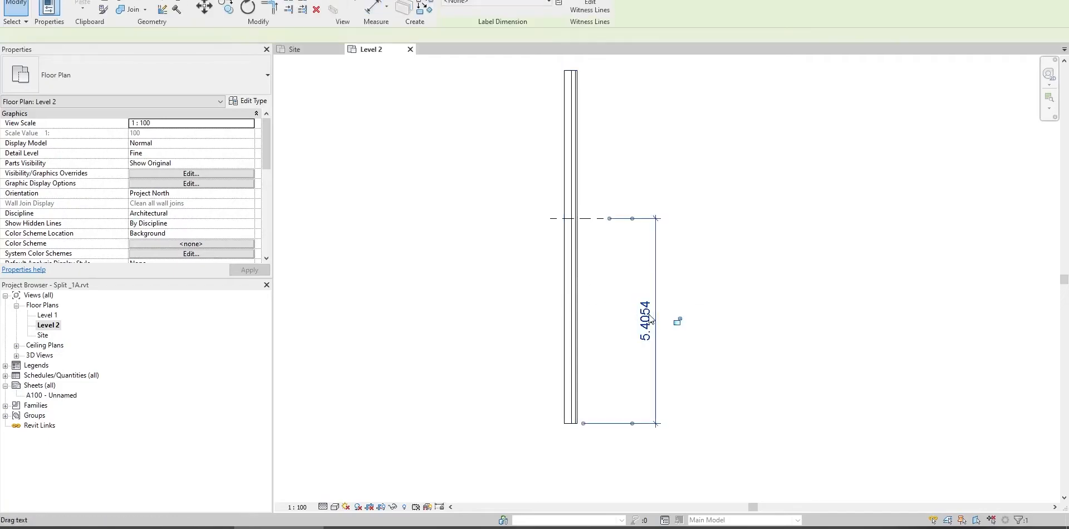
key("Delete")
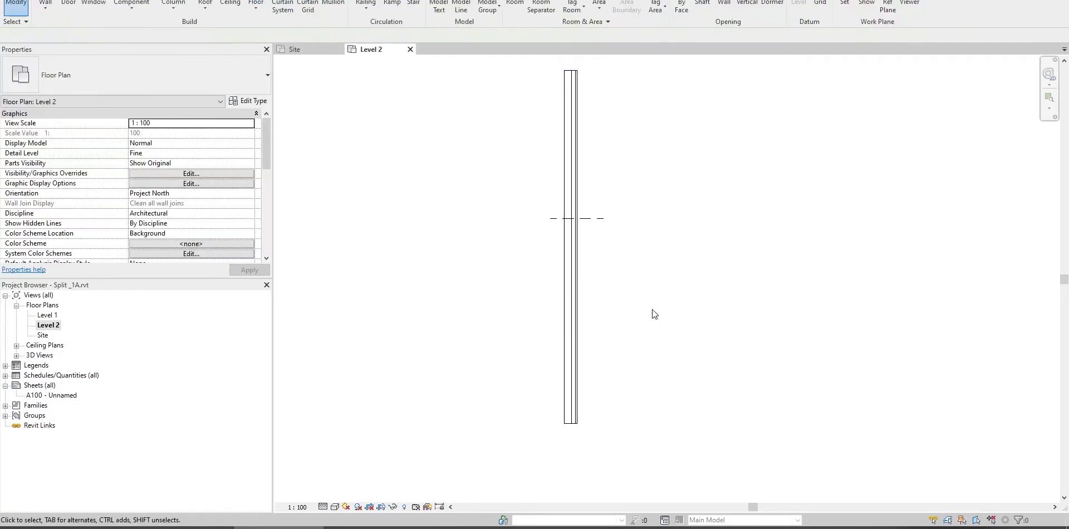
Split the wall with Split Element where it crosses the reference line
middle_click_drag(551, 234, 596, 269)
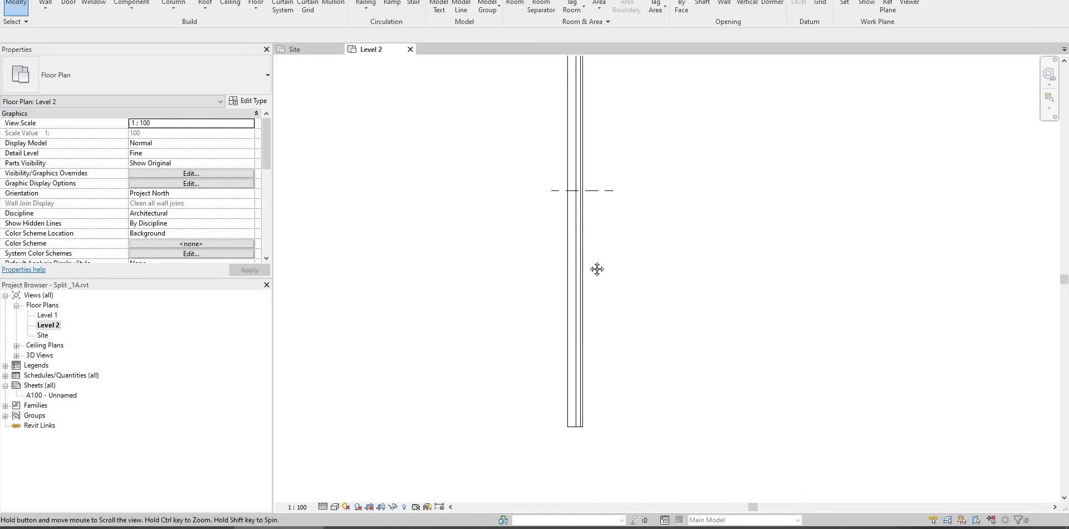
left_click(584, 295)
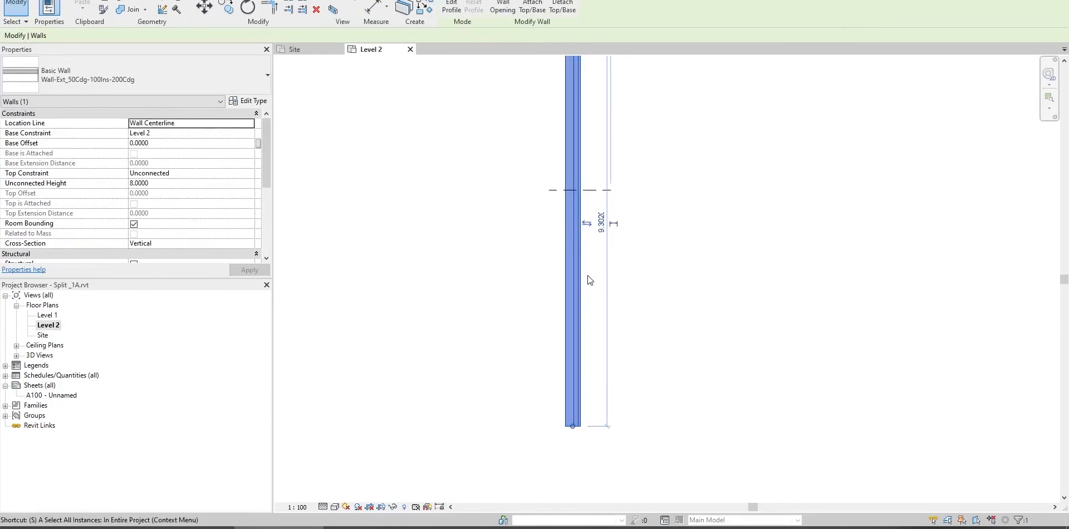
key("l")
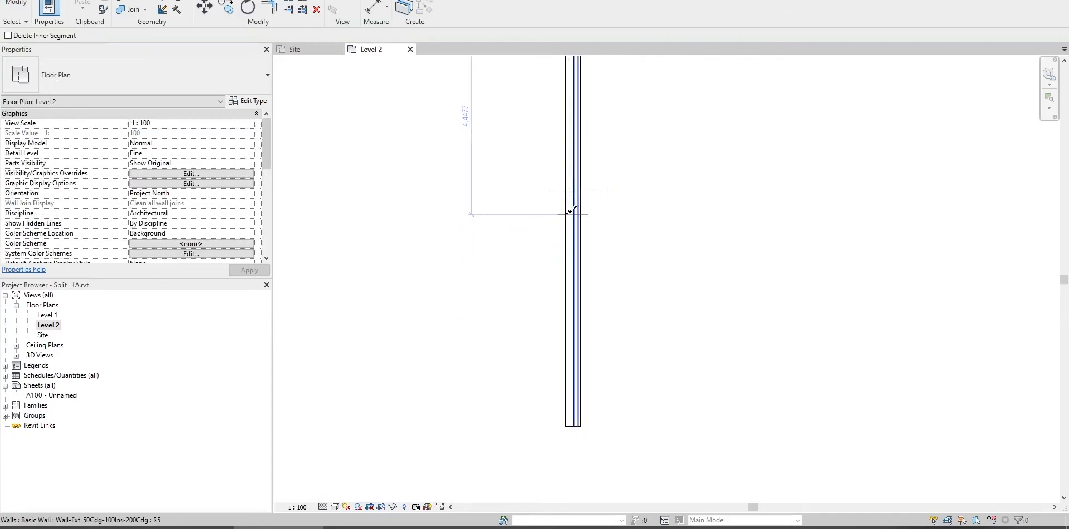
scroll(563, 166, "up", 2)
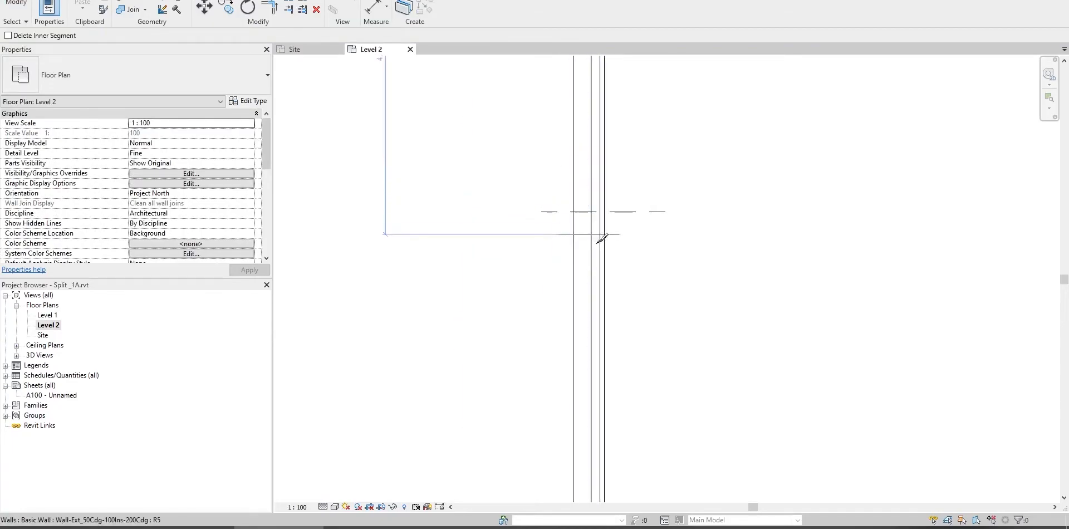
scroll(601, 245, "up", 2)
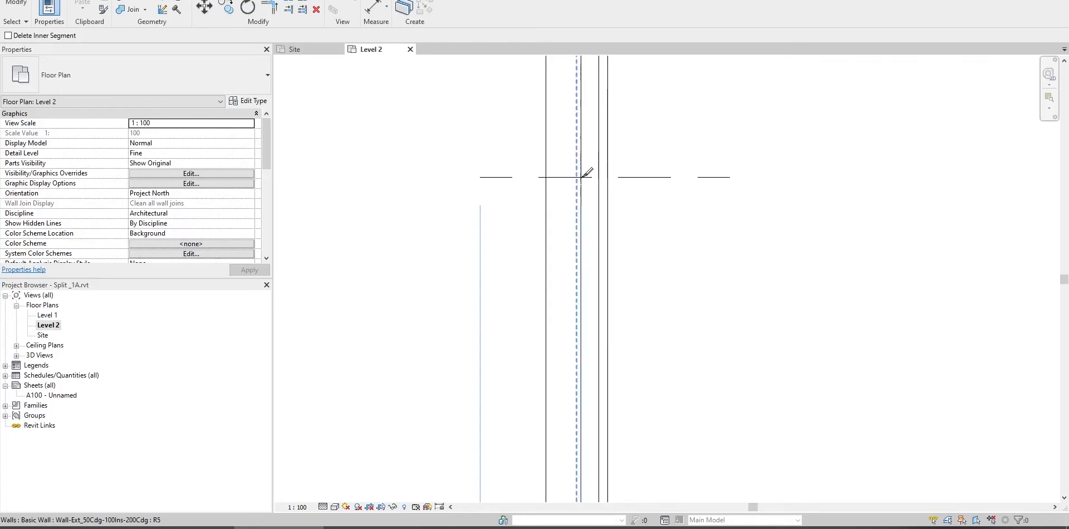
left_click(579, 174)
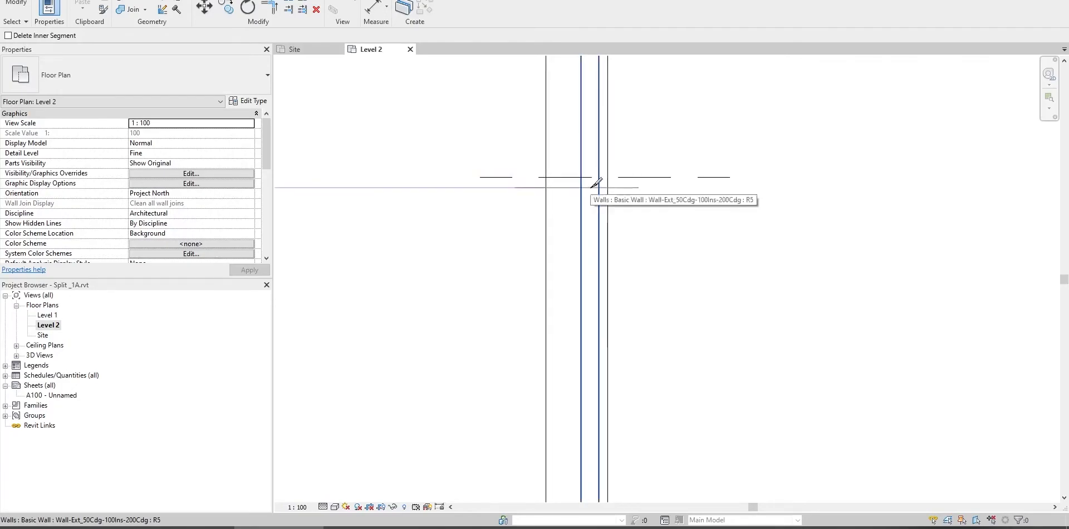
key("Escape")
middle_click_drag(581, 184, 574, 225)
key("s")
key("l")
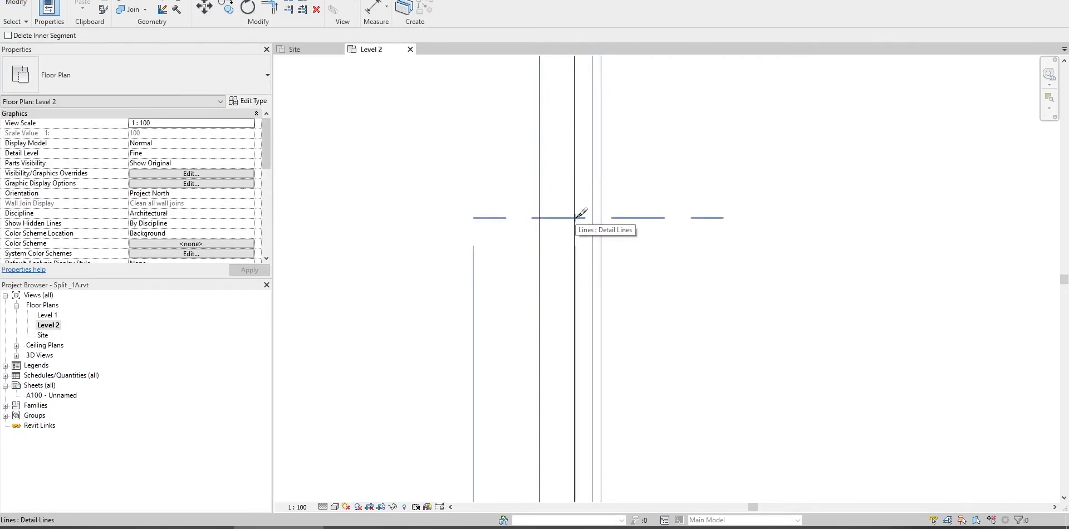
key("Tab")
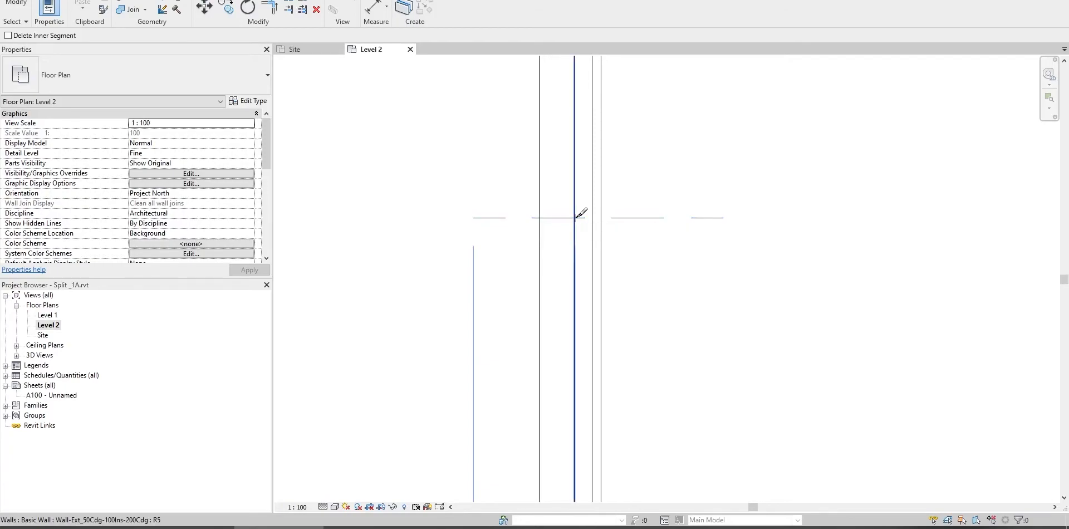
key("Escape")
Select the wall part below the reference line and check its Length property against the Question 11 choices
left_click(598, 312)
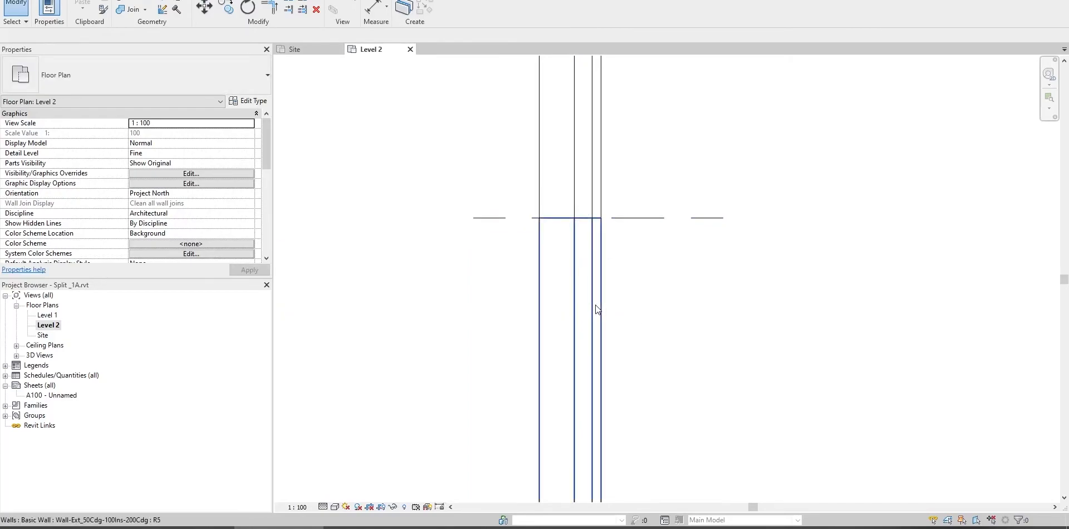
scroll(603, 285, "down", 3)
left_click(594, 284)
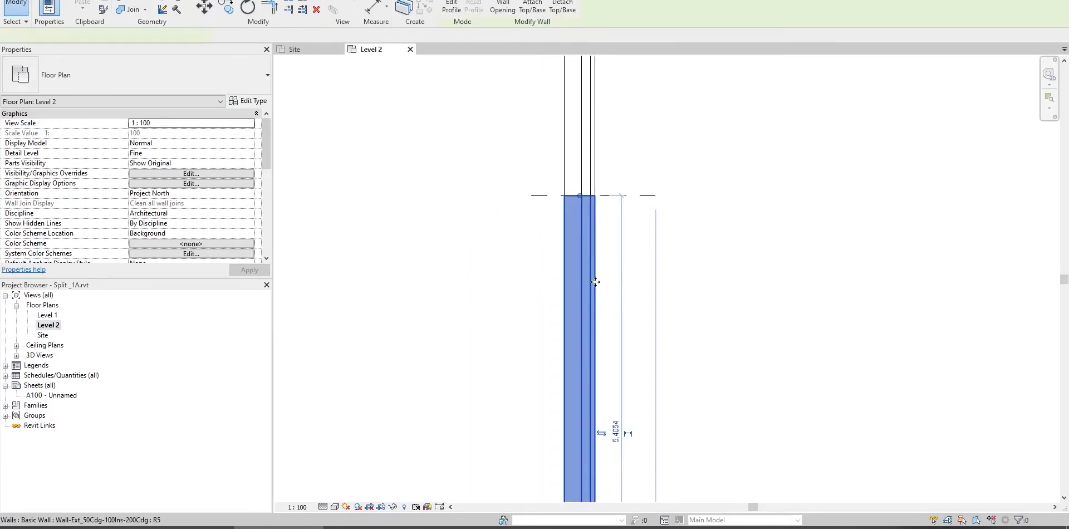
middle_click_drag(596, 287, 590, 260)
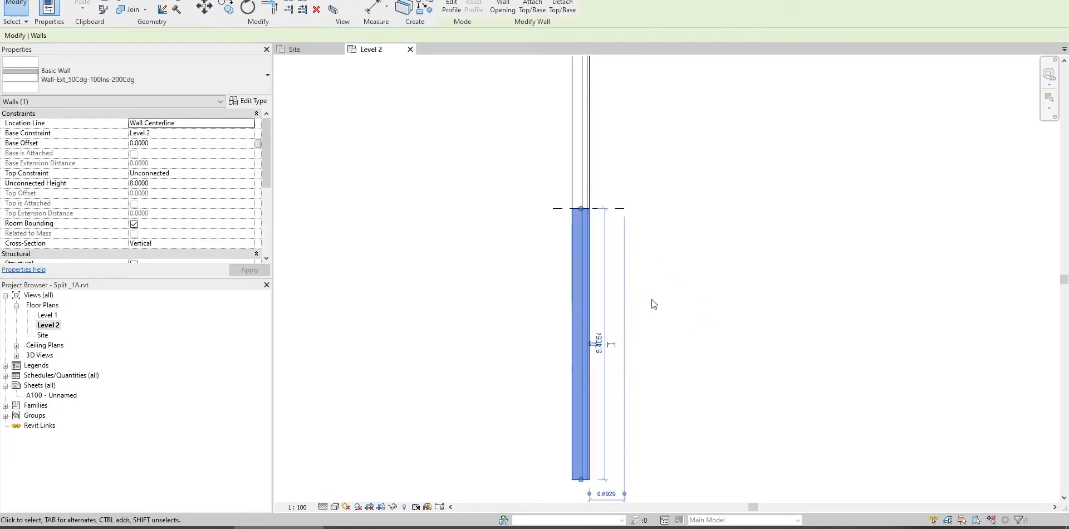
left_click_drag(266, 148, 265, 199)
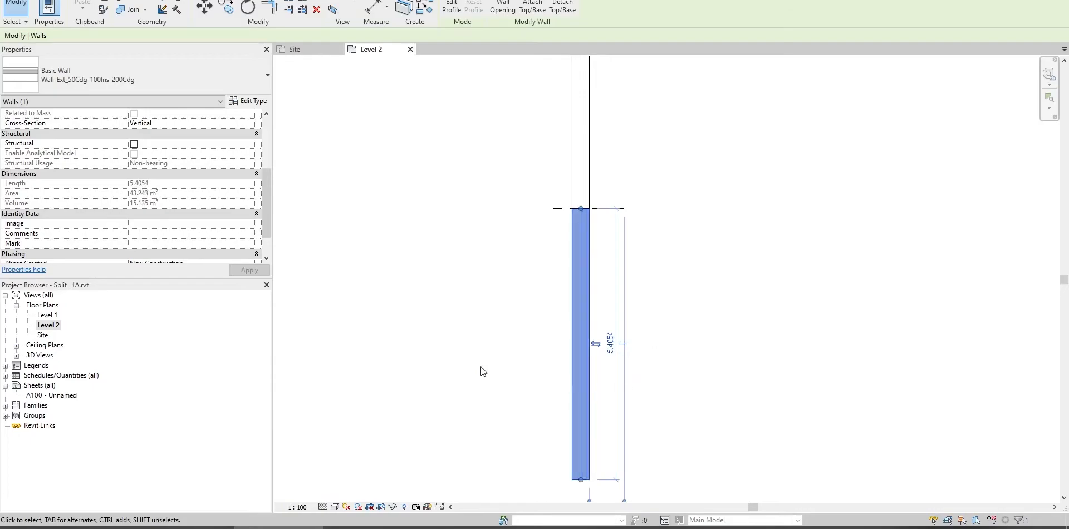
left_click(508, 293)
scroll(523, 234, "down", 2)
scroll(530, 288, "up", 1)
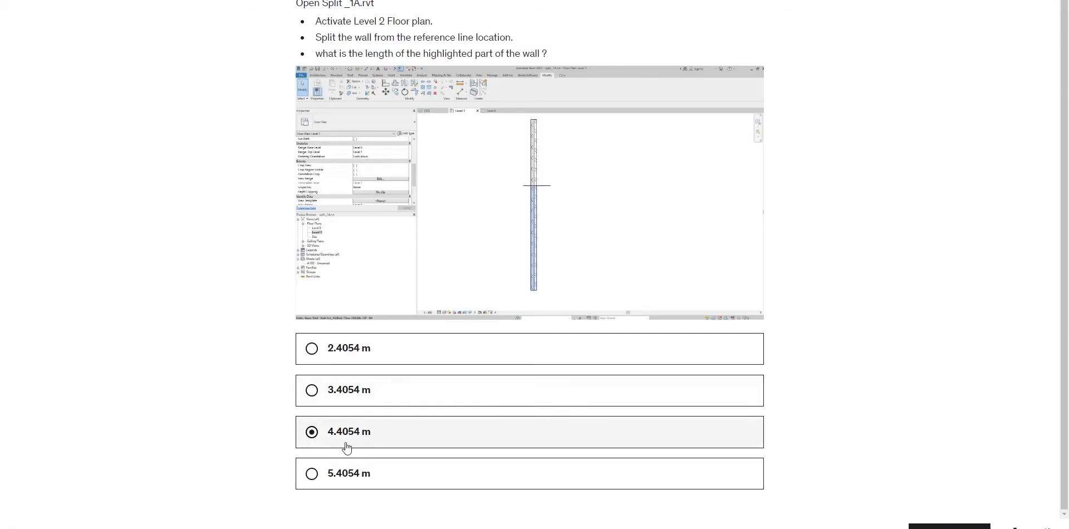
Advance the test to Question 12 and review its import options, toposurface instructions and answer choices
left_click(949, 527)
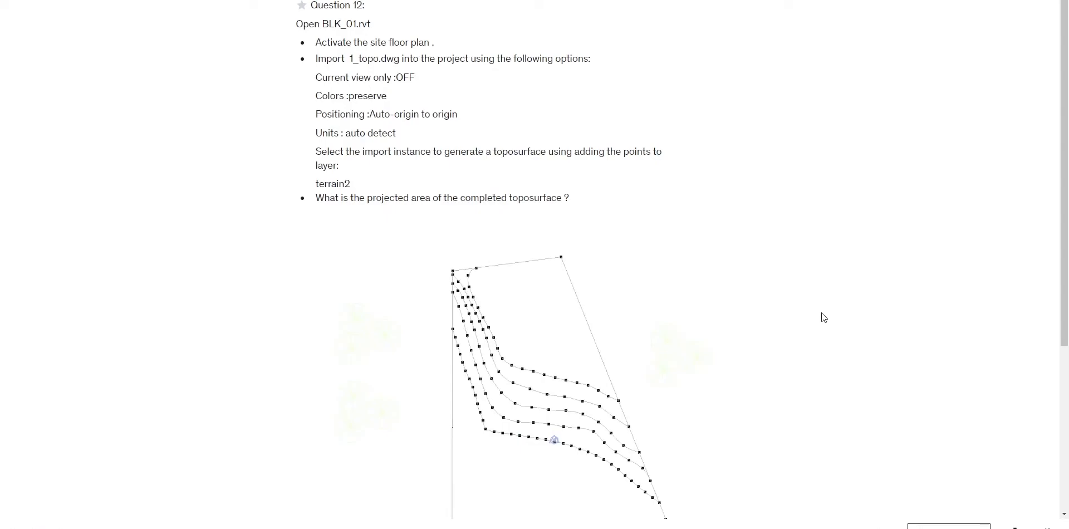
scroll(820, 324, "down", 3)
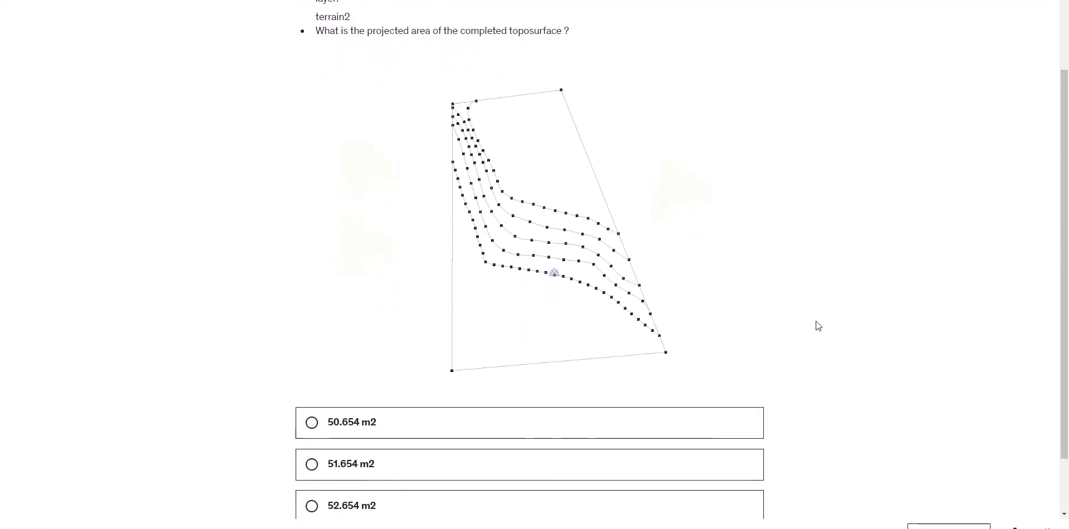
scroll(818, 326, "up", 3)
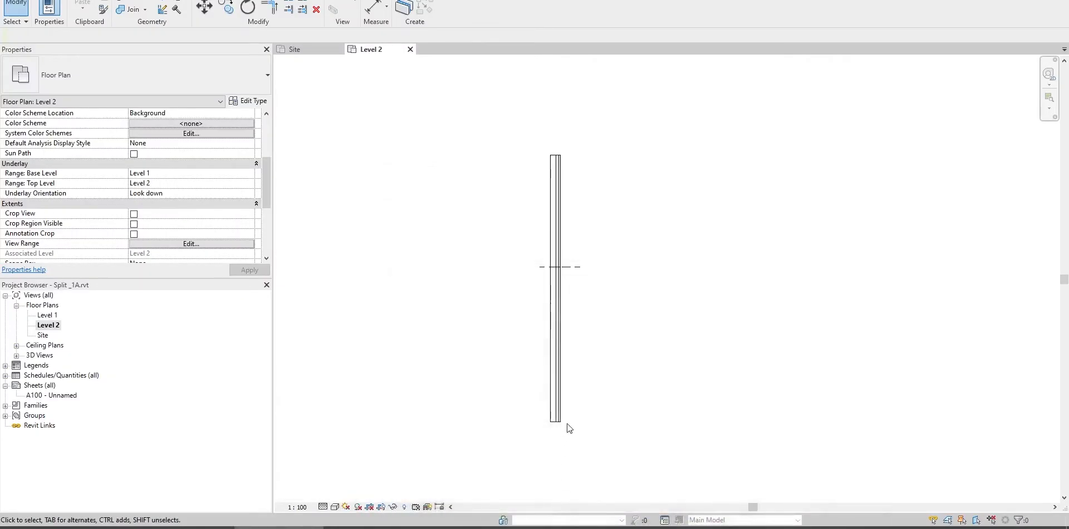
Close the Level 2 and Site views of Split _1A.rvt in Revit without saving the changes
scroll(546, 268, "up", 3)
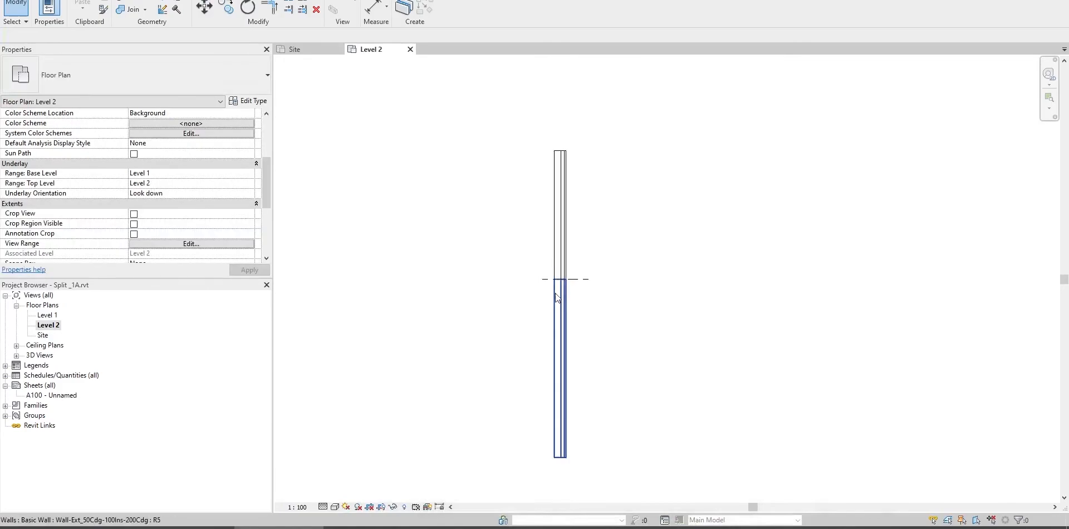
left_click(411, 49)
left_click(339, 49)
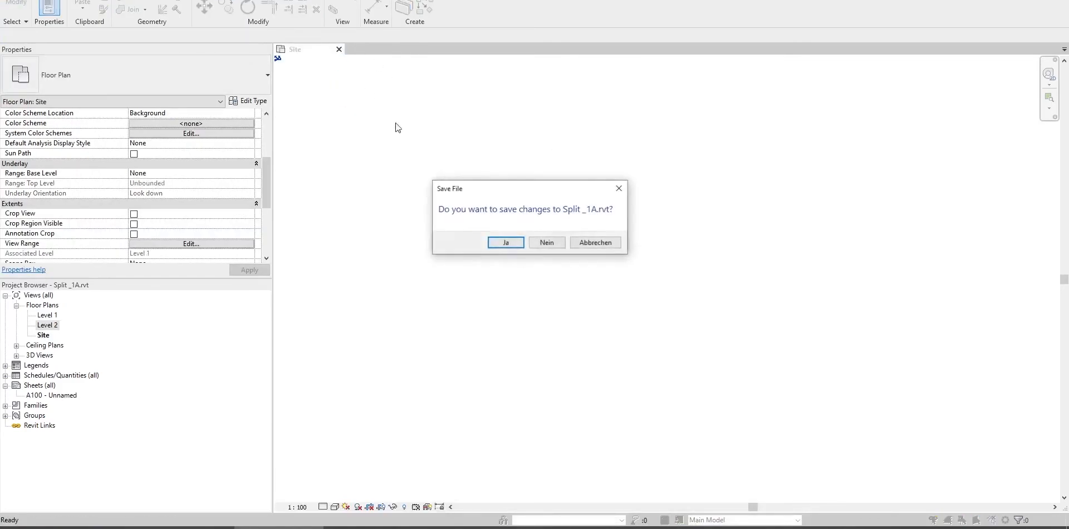
left_click(546, 242)
Open the BLK_01.rvt model from the Practice Exam 1_Files folder
left_click(84, 81)
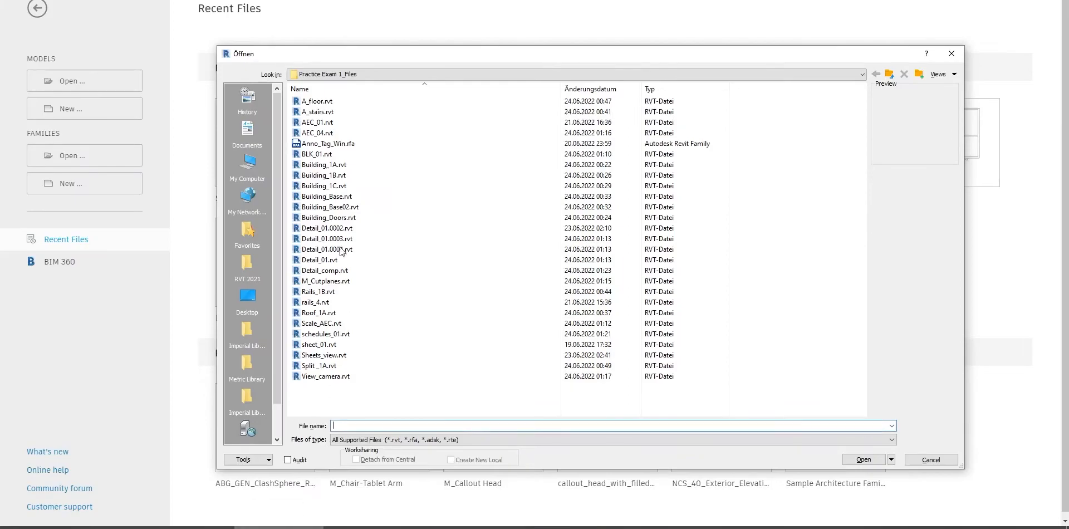
left_click(341, 185)
left_click(359, 196)
left_click(379, 204)
key("b")
key("b")
key("b")
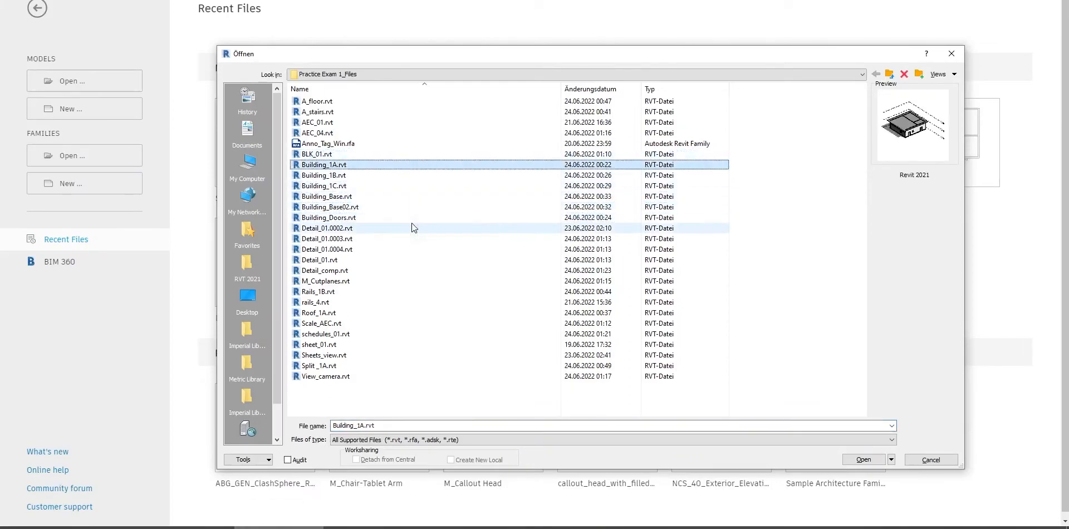
key("b")
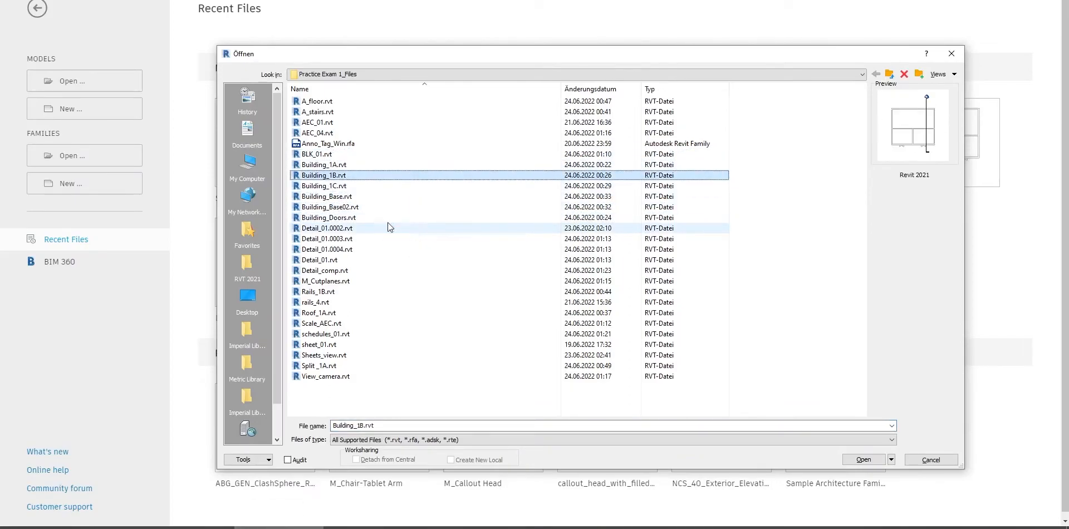
double_click(316, 155)
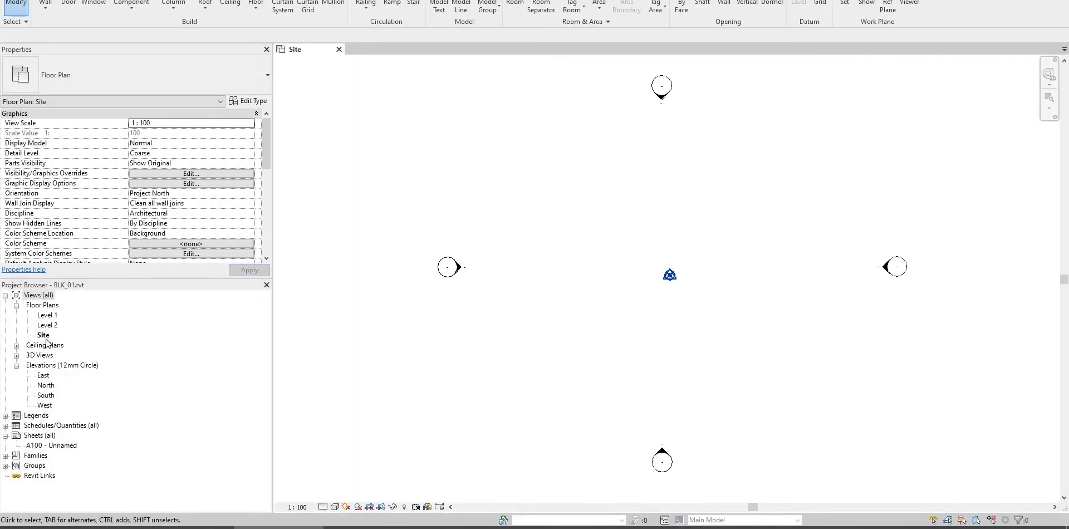
Reread the import requirements for 1_topo.dwg in Question 12 and return to the Site floor plan in Revit
middle_click_drag(429, 205, 432, 211)
left_click(109, 527)
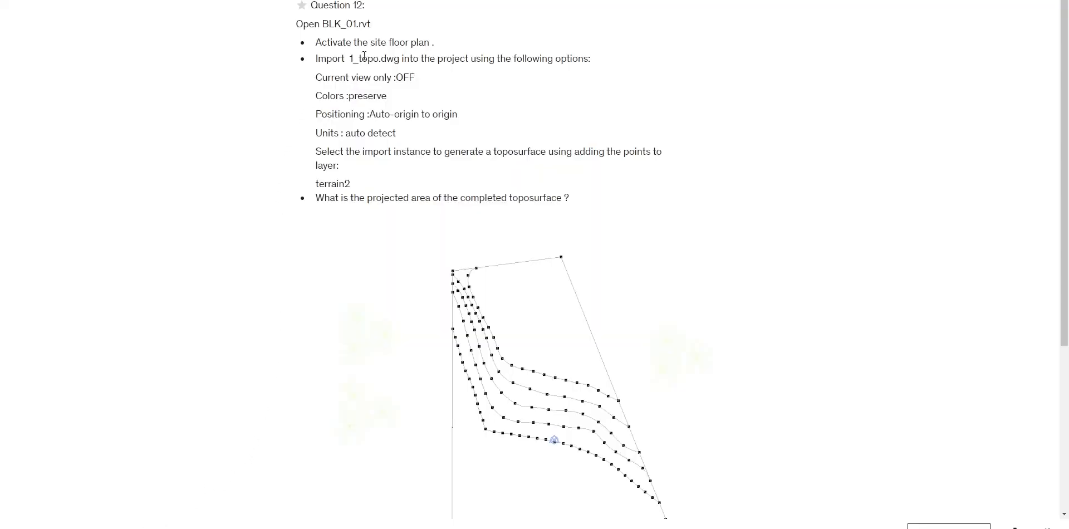
key("alt+Tab")
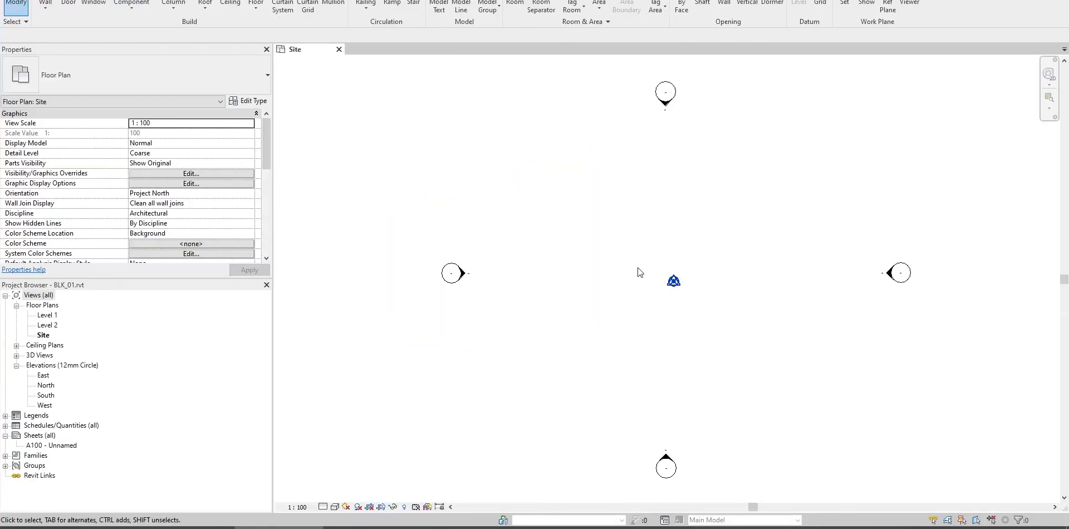
Start a CAD import in the Site floor plan and select 1_topo.dwg from the Practice Exam 1_Files folder
middle_click_drag(639, 274, 625, 277)
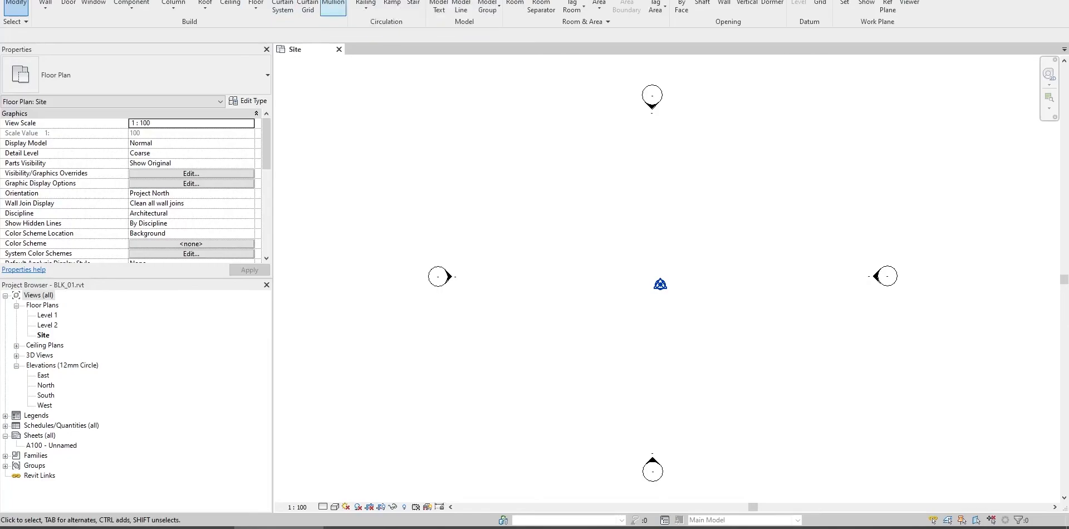
left_click(176, 0)
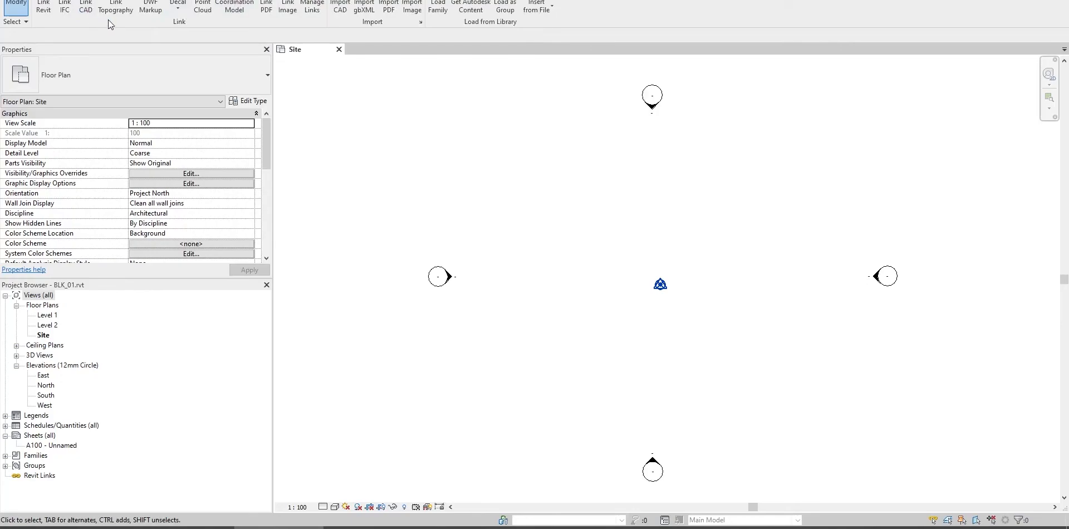
left_click(338, 9)
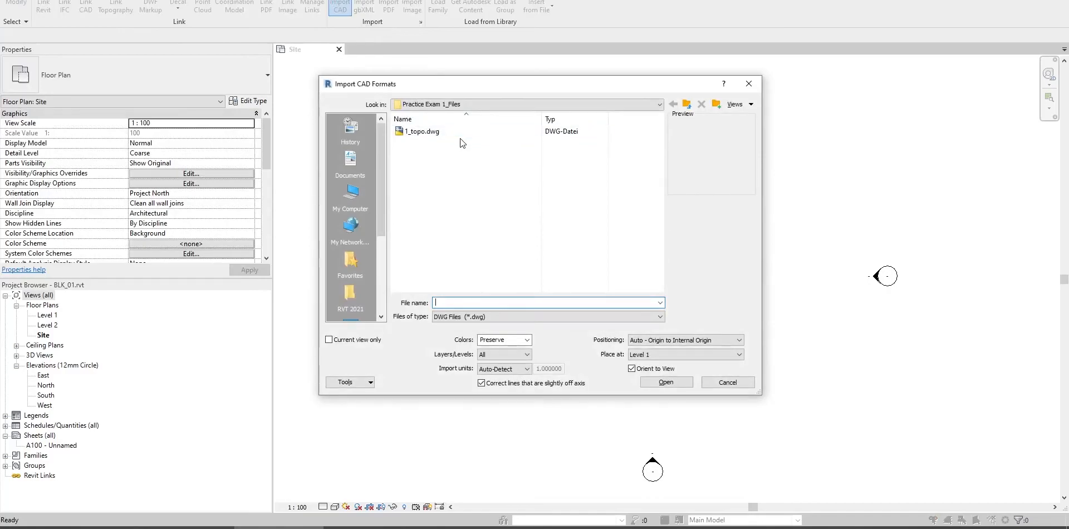
left_click(449, 132)
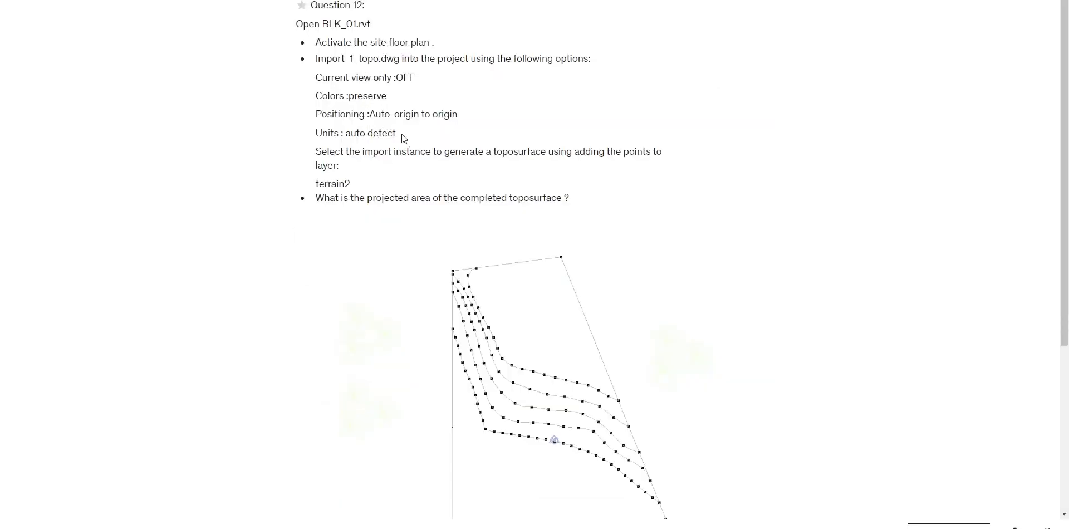
Check the options against Question 12 and import 1_topo.dwg with current view only off, preserved colors, auto-detected units and Auto - Origin to Internal Origin positioning
left_click_drag(396, 135, 318, 75)
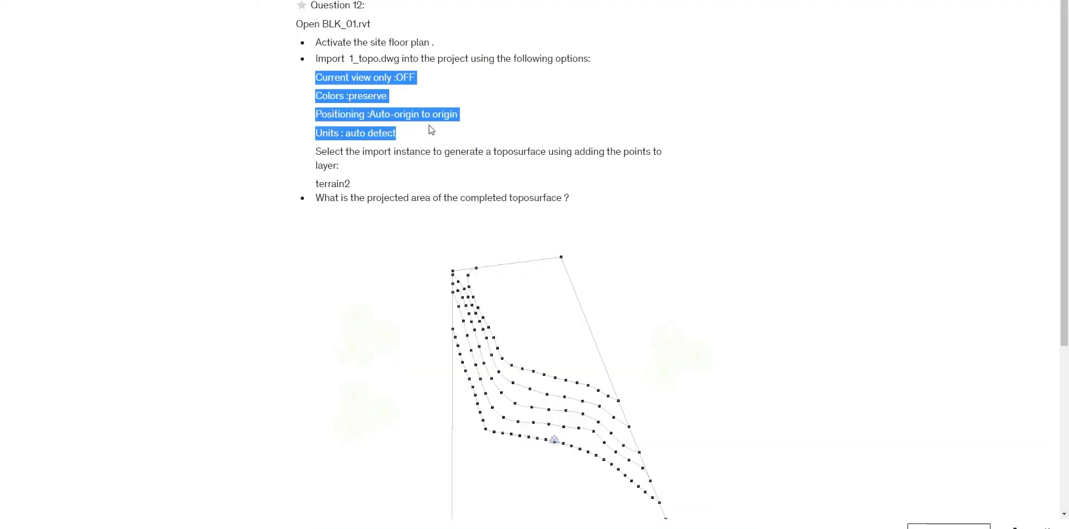
key("alt+Tab")
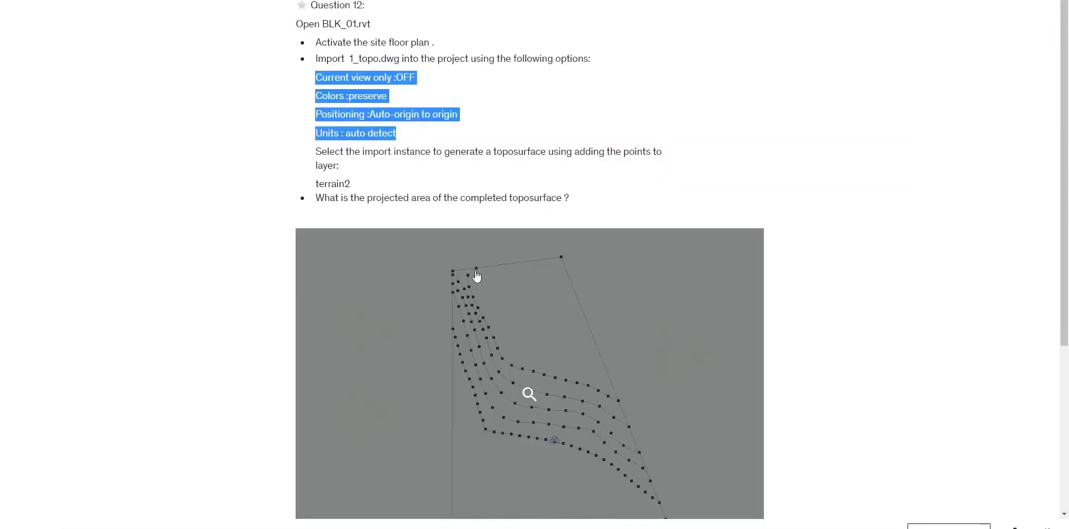
key("alt+Tab")
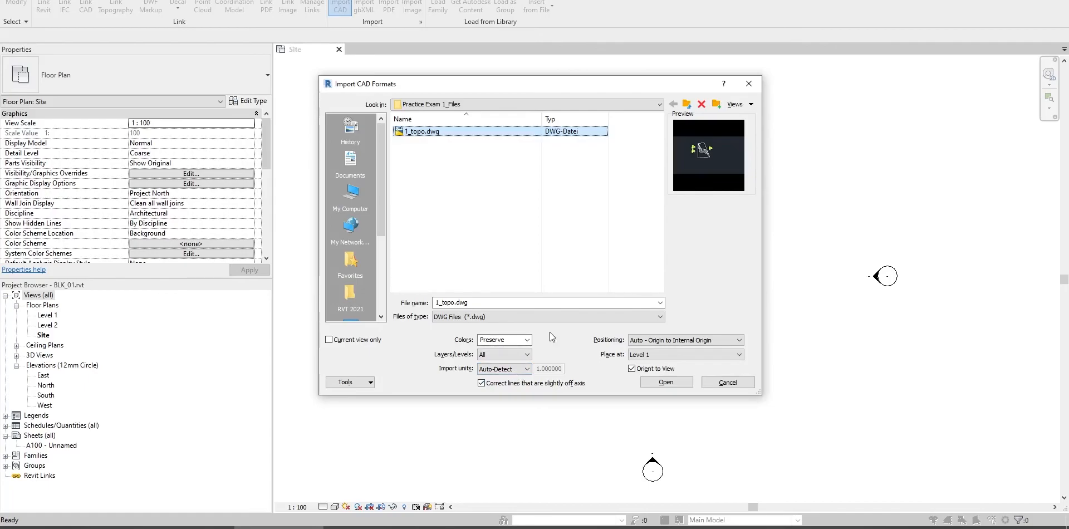
key("alt+Tab")
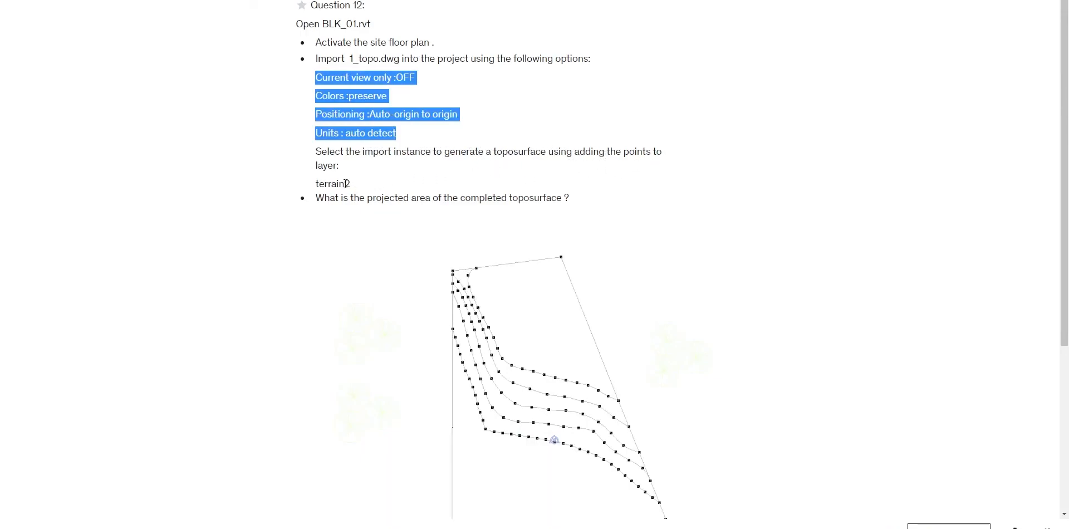
left_click_drag(351, 185, 312, 188)
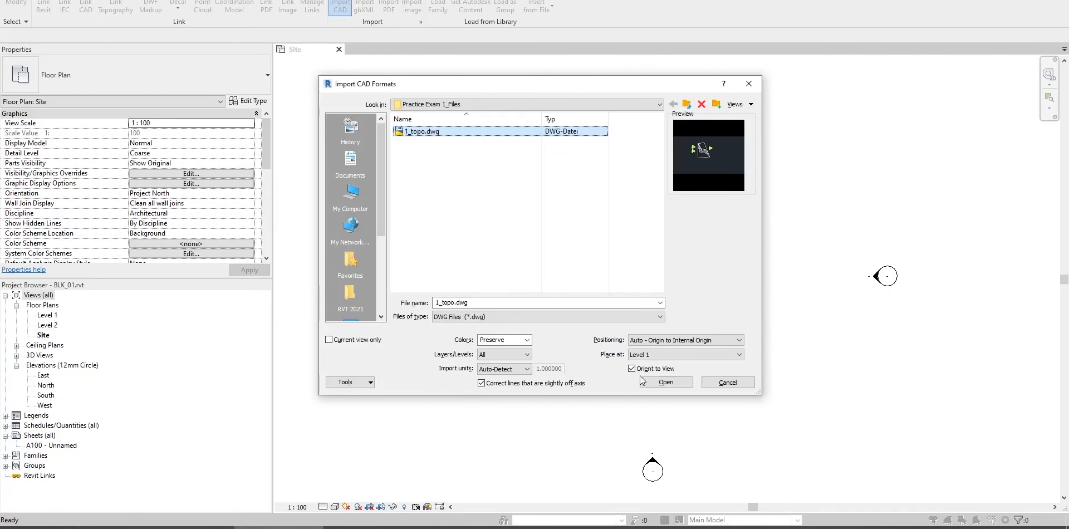
left_click(667, 383)
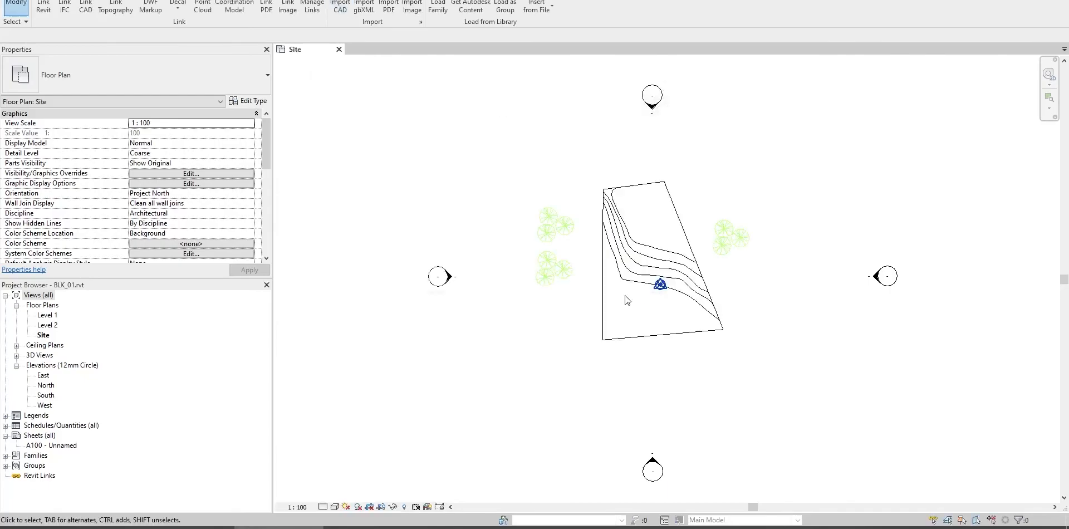
Start a toposurface using Create from Import with Select Import Instance, and pick the imported 1_topo.dwg drawing
scroll(614, 238, "up", 3)
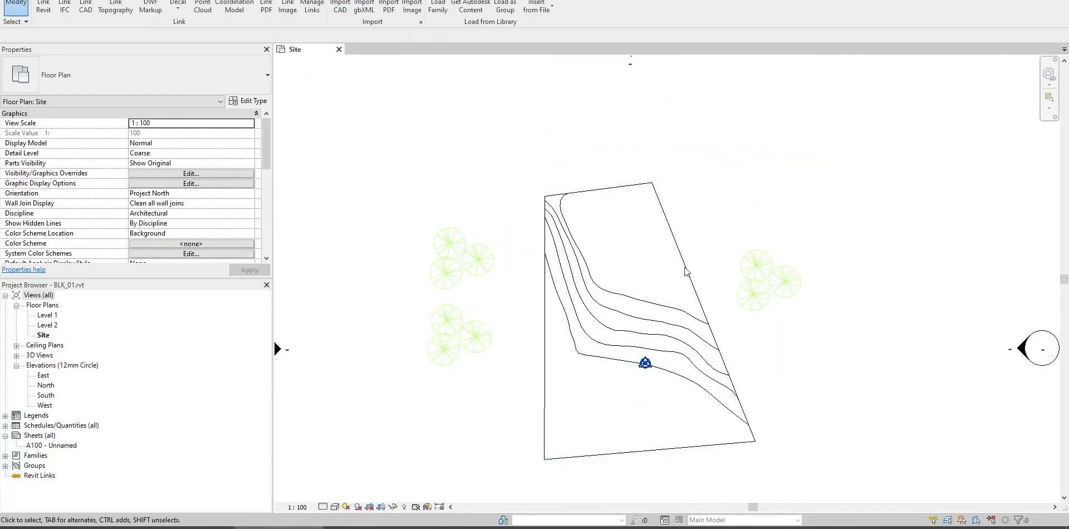
key("Escape")
middle_click_drag(482, 158, 500, 202)
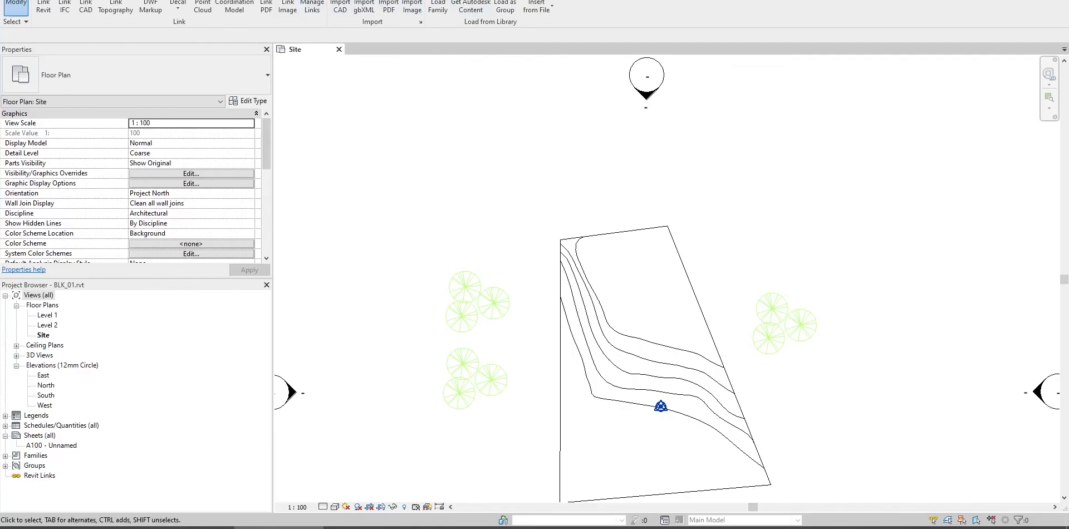
left_click(269, 0)
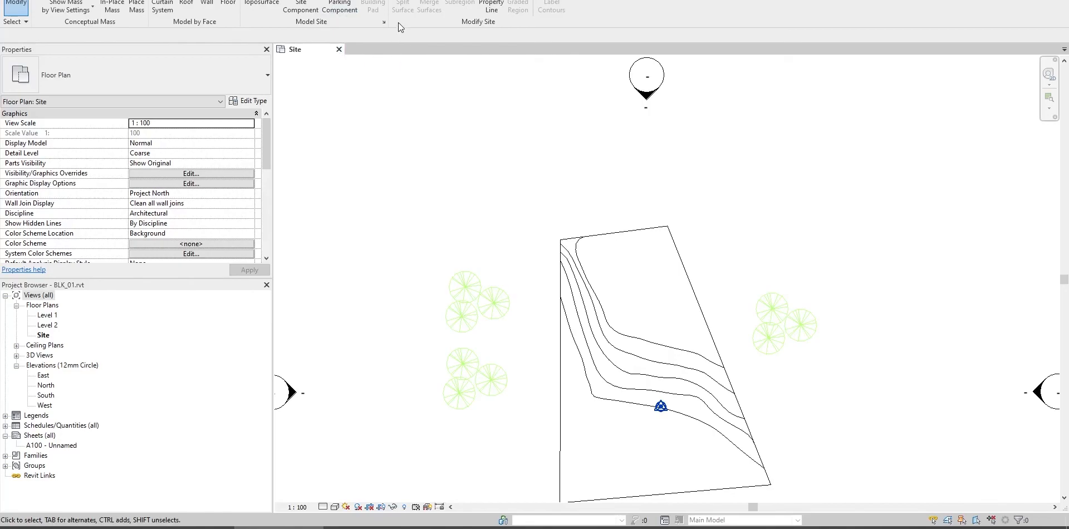
left_click(262, 4)
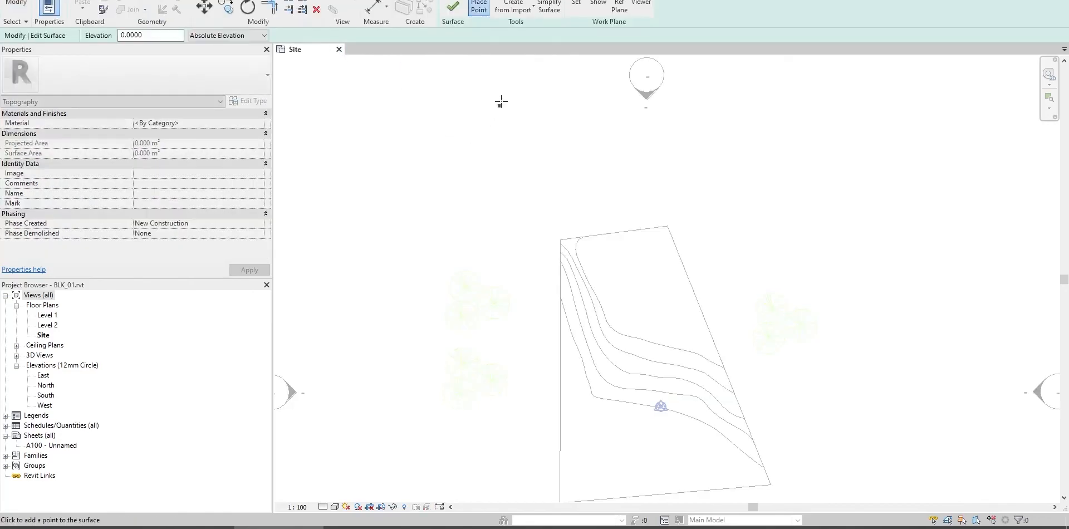
left_click(522, 11)
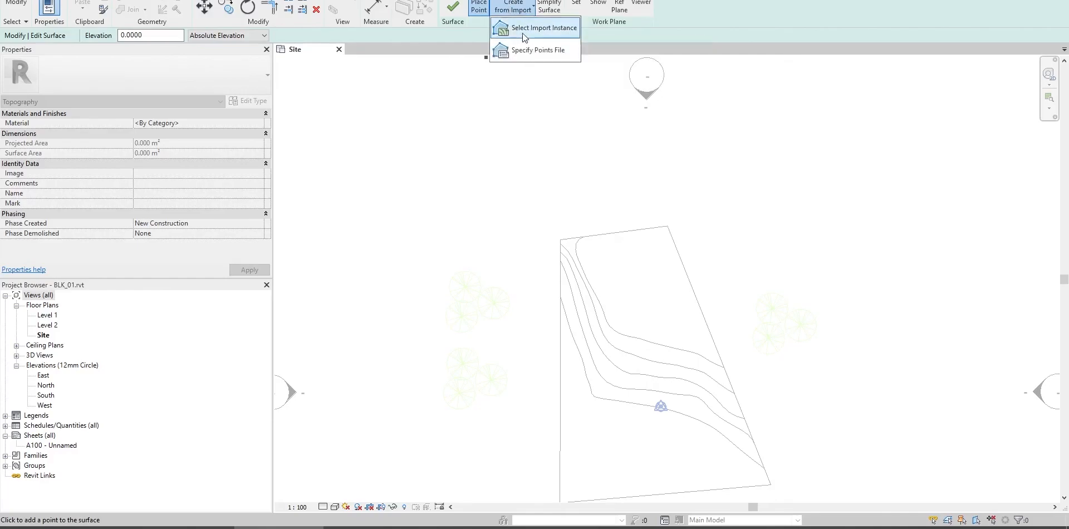
left_click(546, 31)
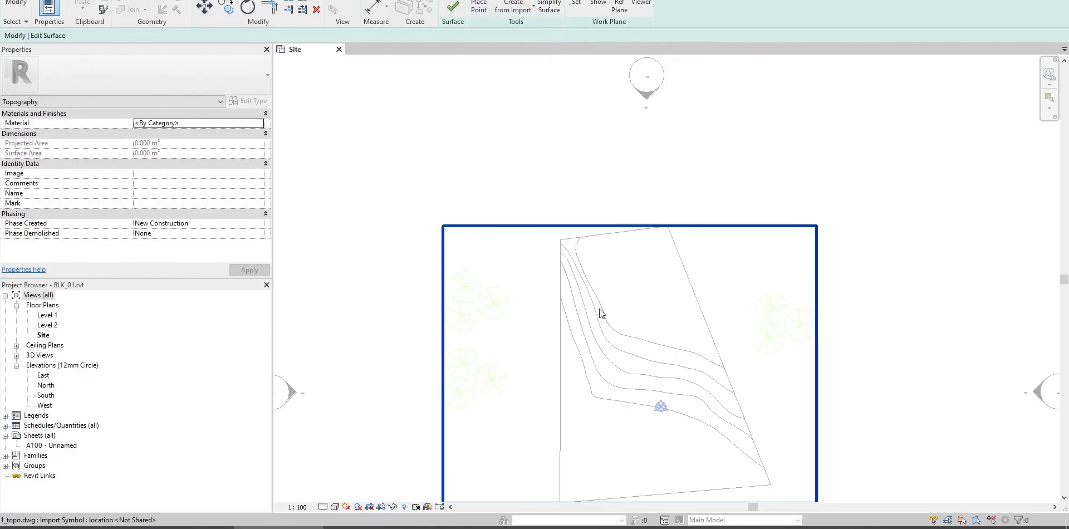
middle_click_drag(587, 255, 567, 221)
left_click(568, 222)
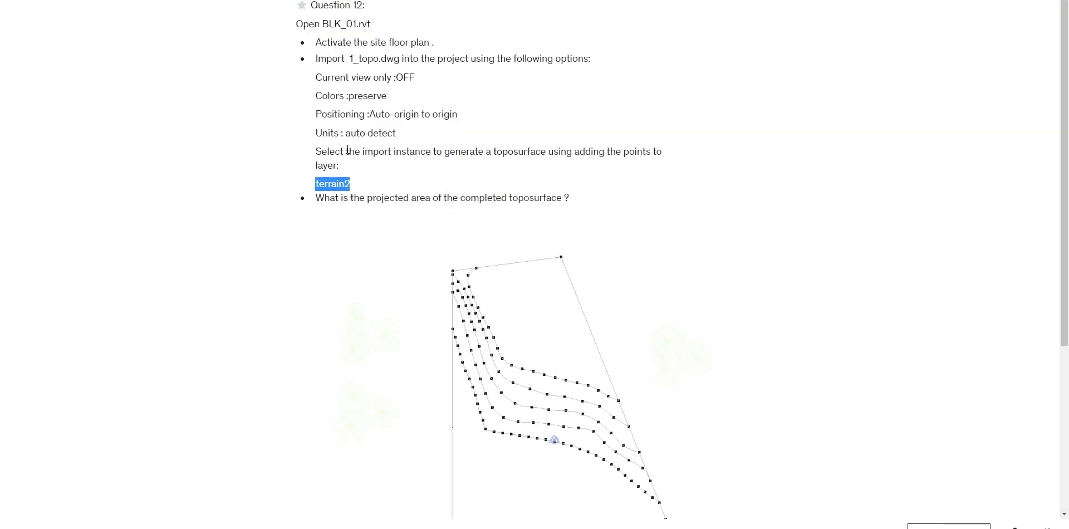
Generate the surface points from only the terrain2 layer, as Question 12 requires, and finish the toposurface
left_click_drag(350, 184, 331, 184)
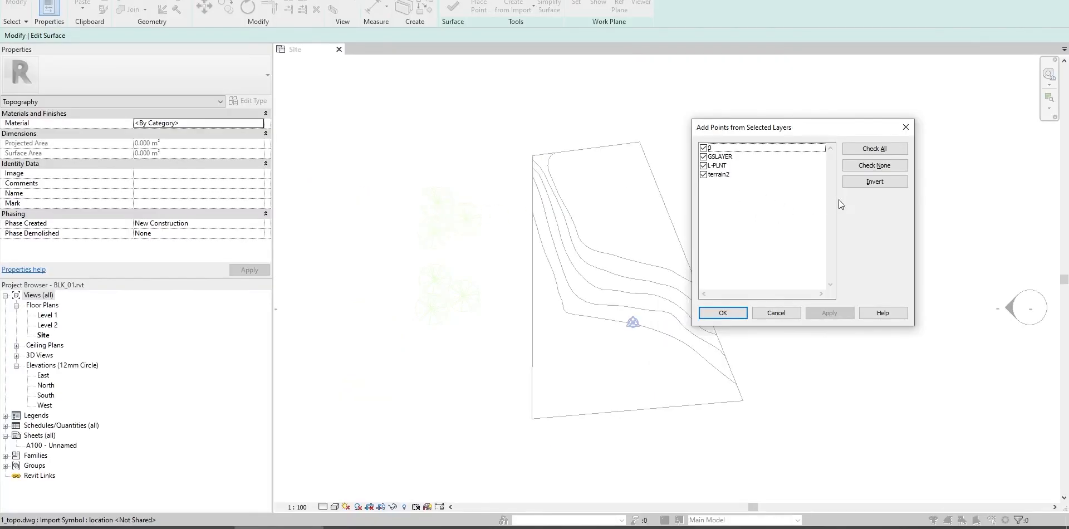
left_click(866, 167)
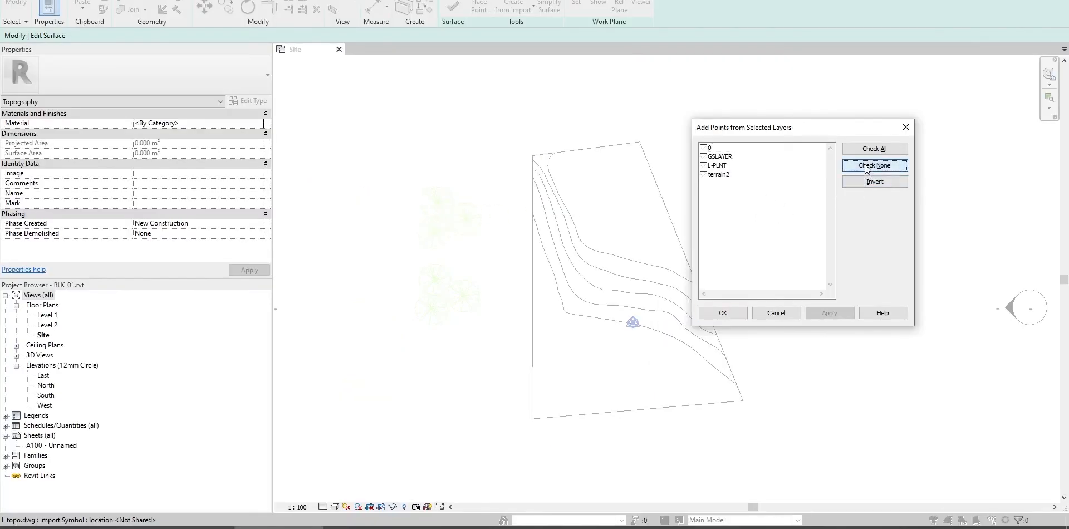
left_click(703, 174)
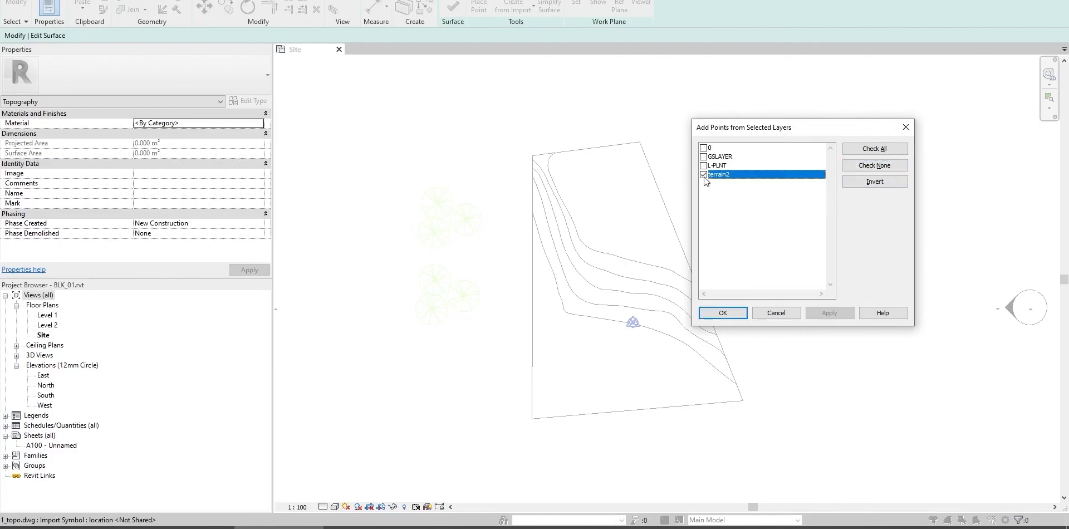
left_click(722, 312)
middle_click_drag(673, 220, 639, 239)
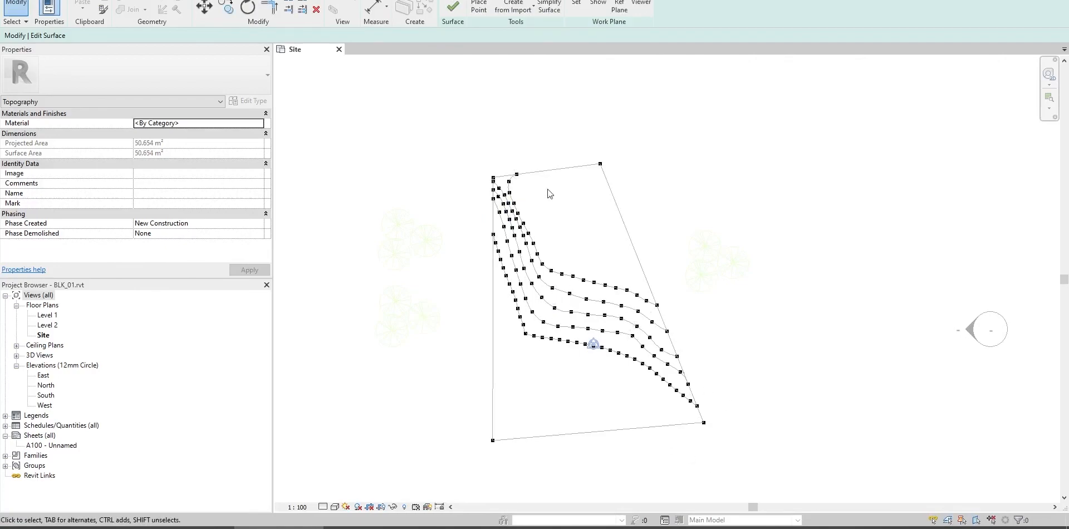
left_click(453, 8)
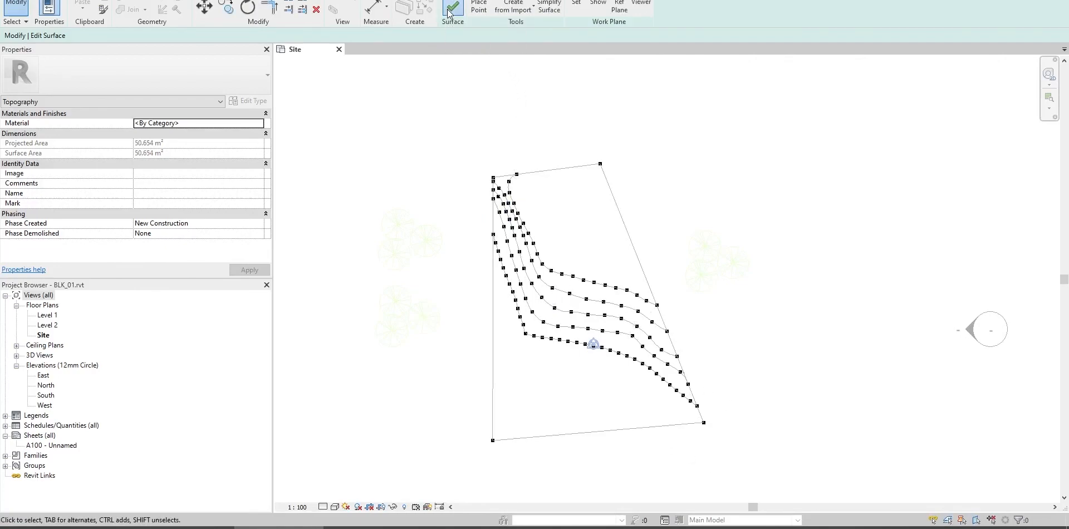